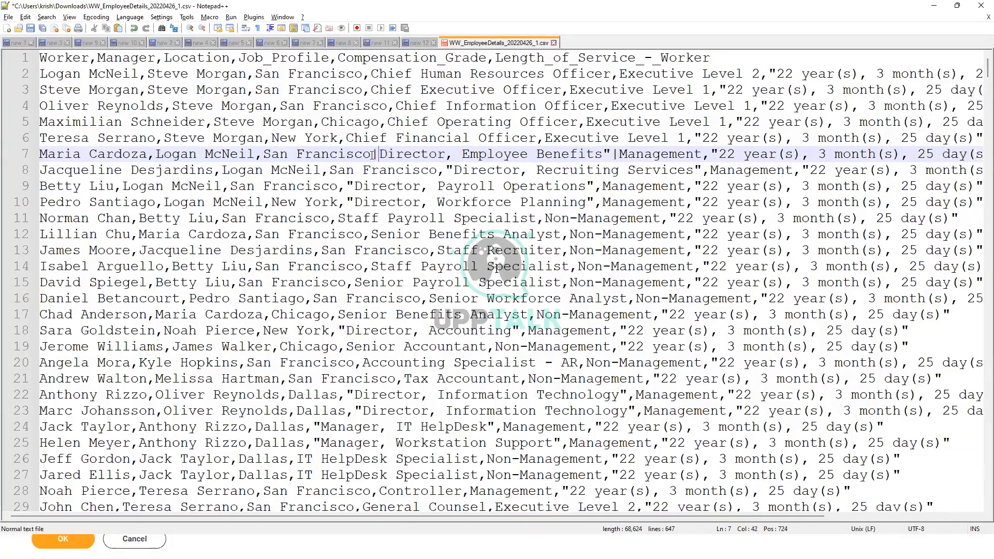
# Delete the leftover quotation mark after "Director, Employee Benefits" in line 7 of the CSV
pyautogui.hotkey('ctrl', 'Right')
pyautogui.press('Right')
pyautogui.press('BackSpace')
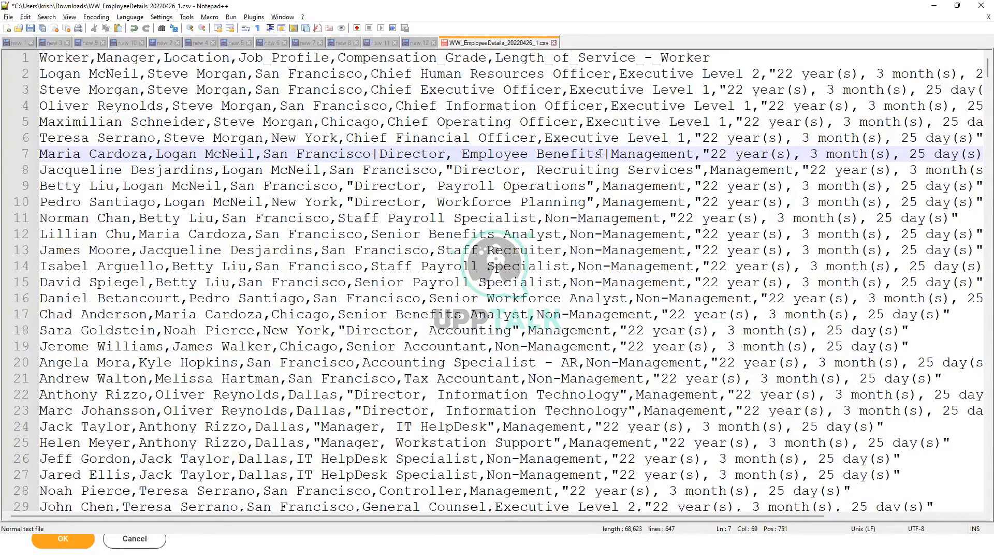
# Examine the pipe and comma separators around the job profile in line 7 of the CSV
pyautogui.moveTo(611, 153); pyautogui.dragTo(604, 154)
pyautogui.moveTo(446, 155); pyautogui.dragTo(453, 155)
pyautogui.hotkey('alt', 'Tab')
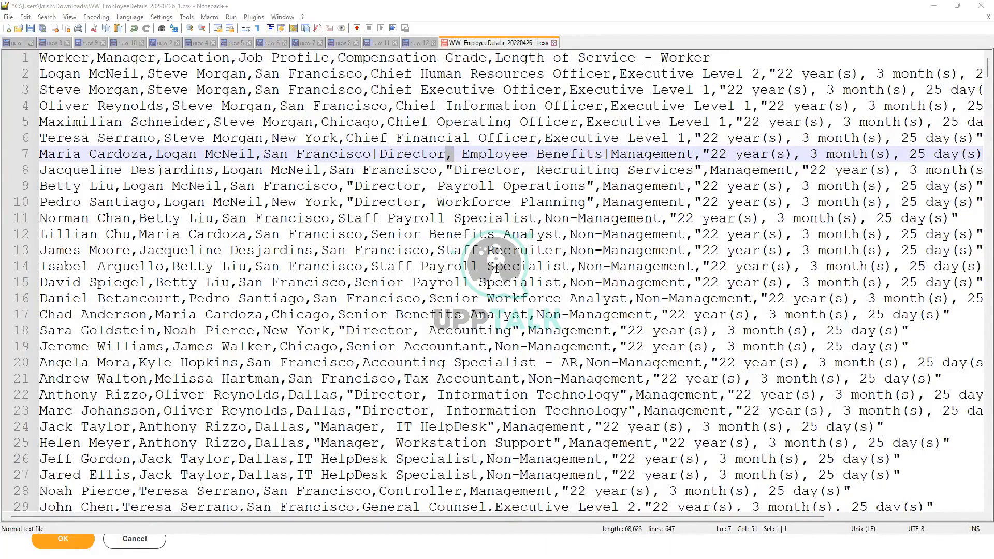
pyautogui.click(365, 175)
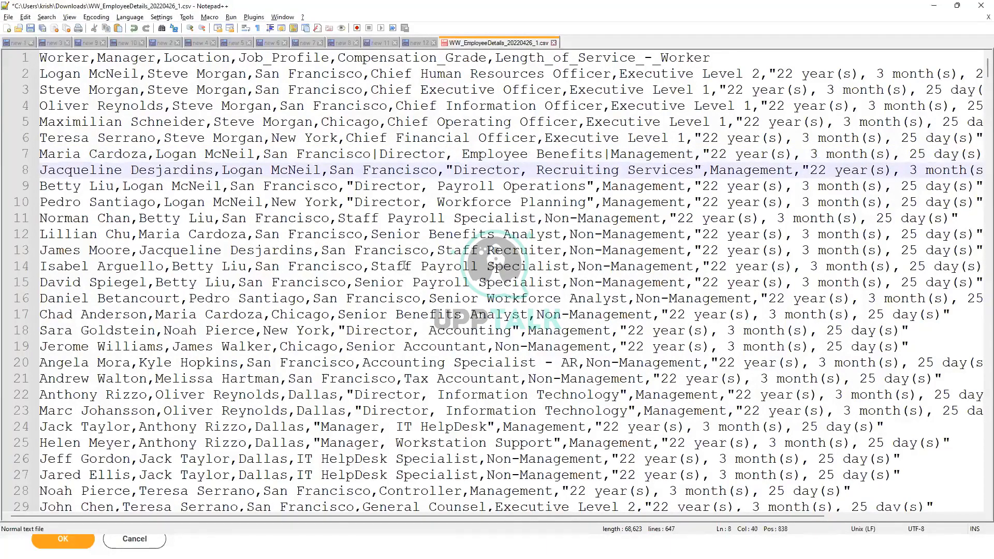
pyautogui.hotkey('alt', 'Tab')
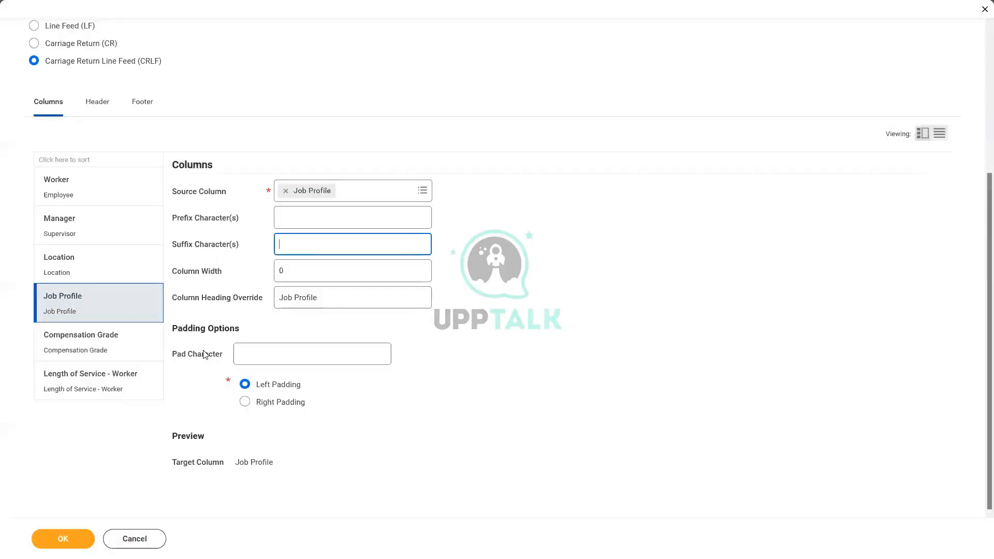
# Open the Header settings of the transformation configuration
pyautogui.click(516, 236)
pyautogui.scroll(3, 516, 236)
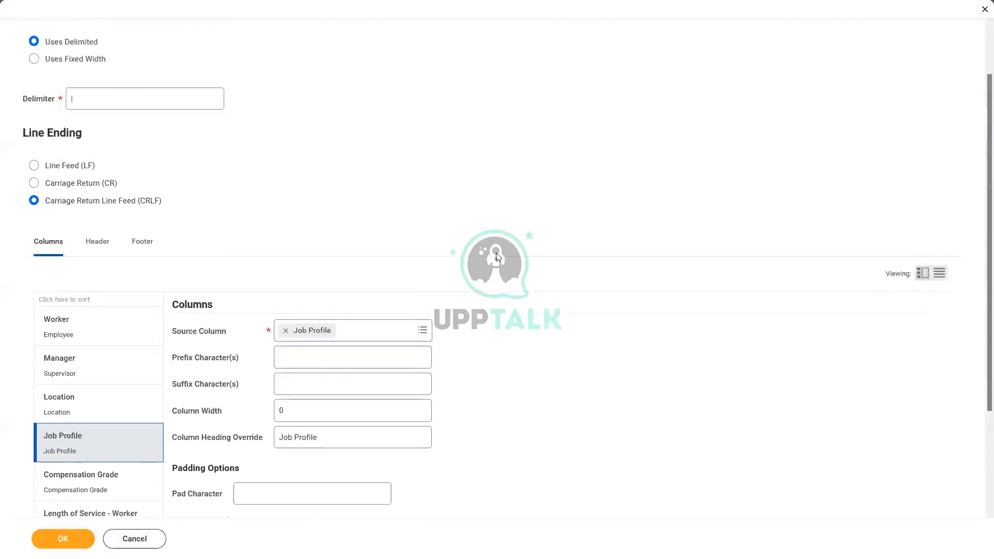
pyautogui.click(106, 244)
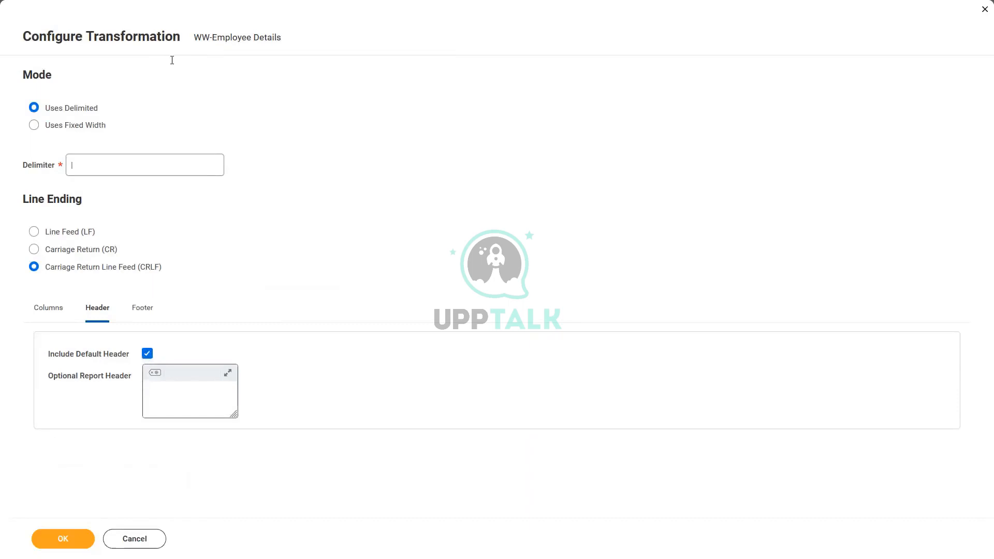
# Examine the column-name header row of the CSV file
pyautogui.hotkey('alt', 'Tab')
pyautogui.moveTo(711, 57); pyautogui.dragTo(5, 53)
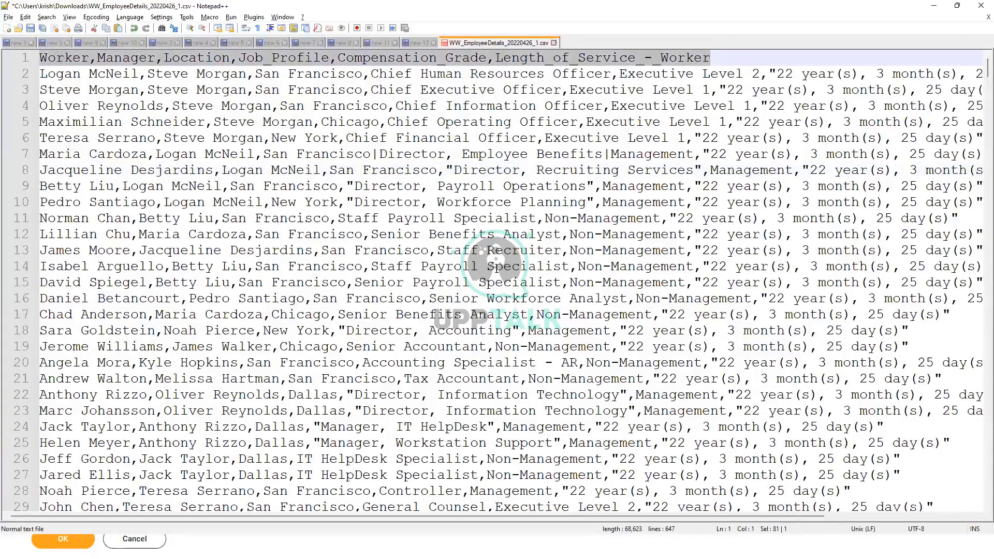
pyautogui.click(113, 58)
pyautogui.click(213, 58)
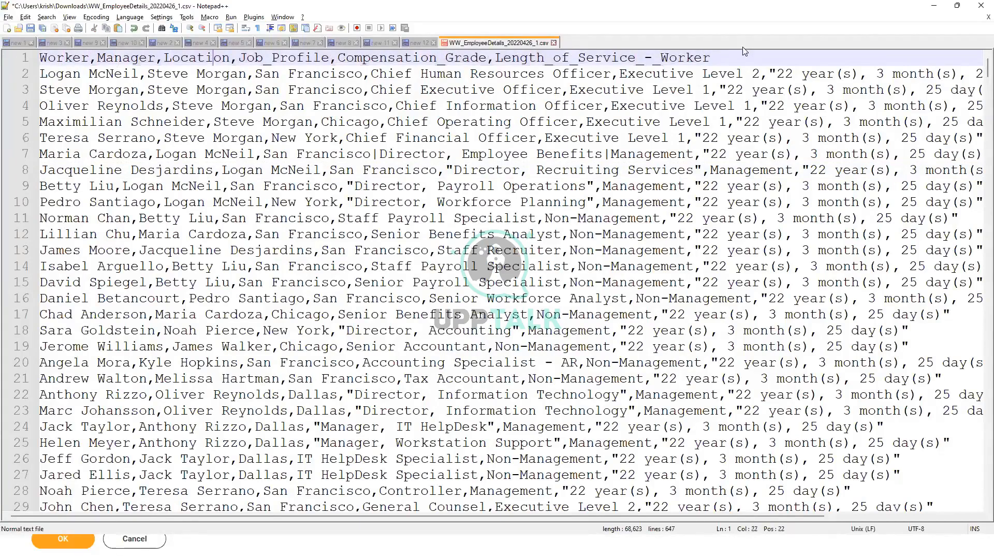
pyautogui.moveTo(710, 58); pyautogui.dragTo(17, 65)
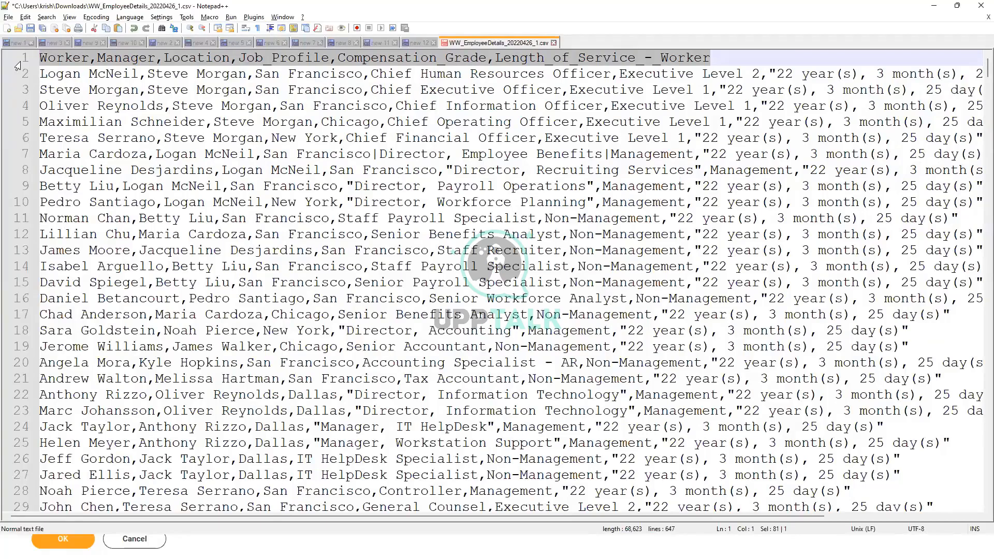
pyautogui.hotkey('alt', 'Tab')
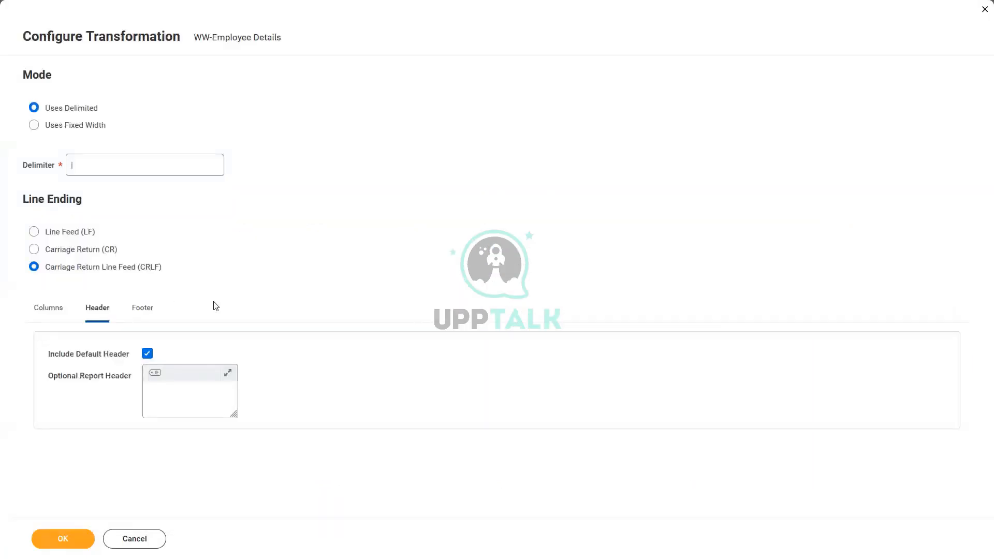
# Review the Include Default Header option and the tags available for the optional report header
pyautogui.click(147, 353)
pyautogui.click(148, 356)
pyautogui.click(148, 355)
pyautogui.click(149, 355)
pyautogui.click(170, 391)
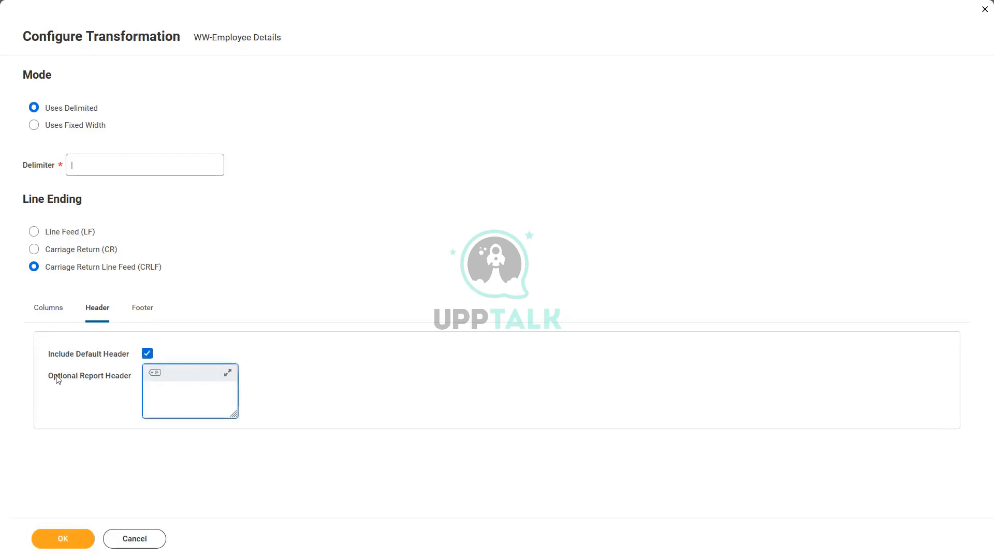
pyautogui.moveTo(49, 377); pyautogui.dragTo(126, 384)
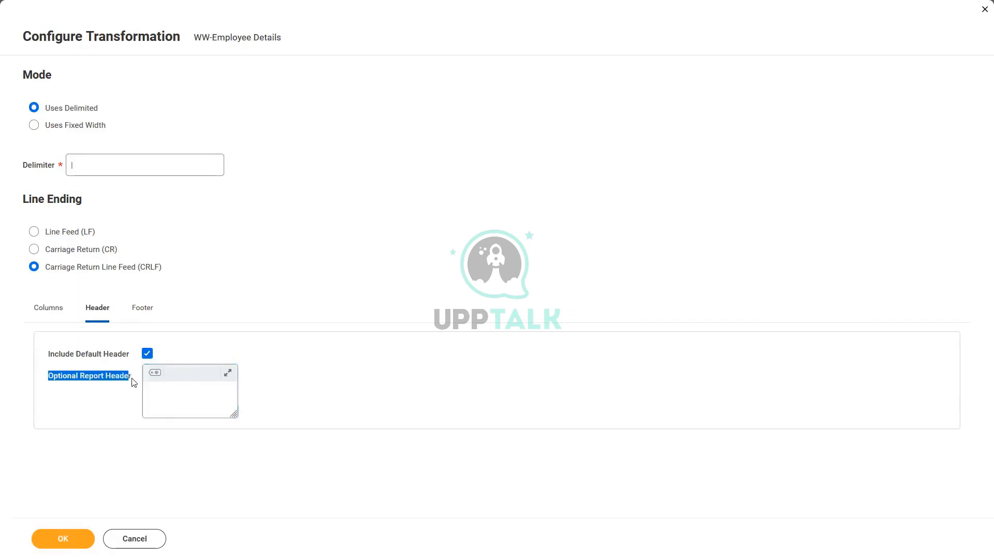
pyautogui.click(129, 382)
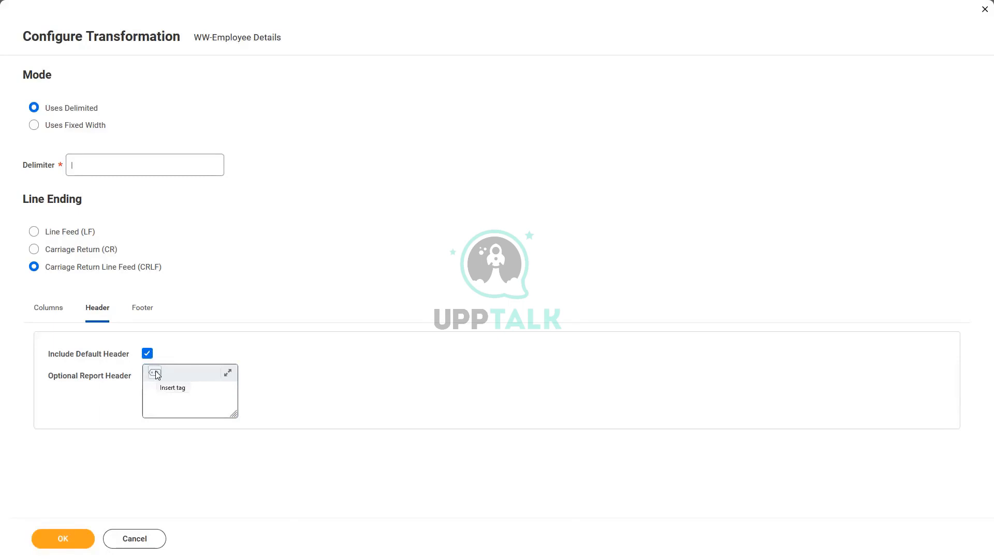
pyautogui.click(156, 374)
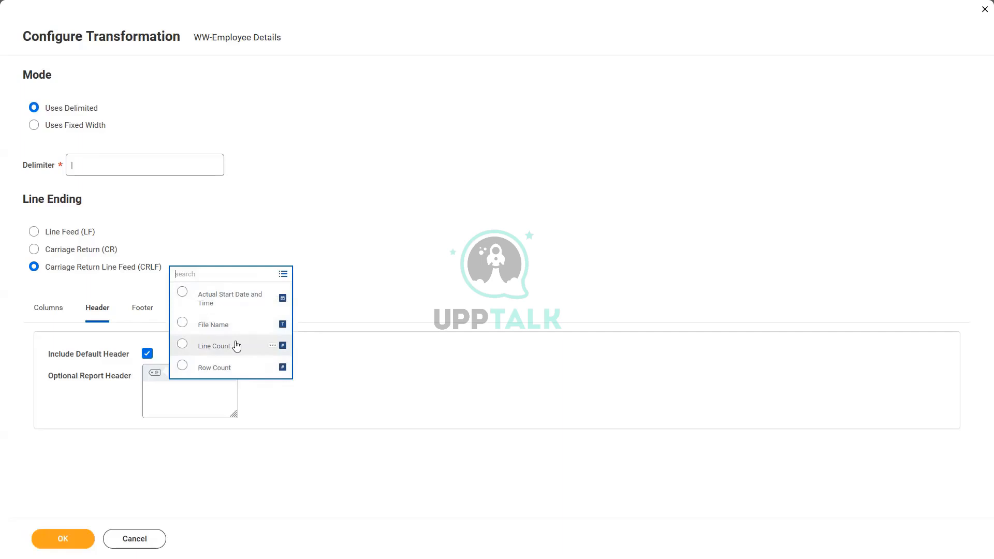
pyautogui.click(252, 234)
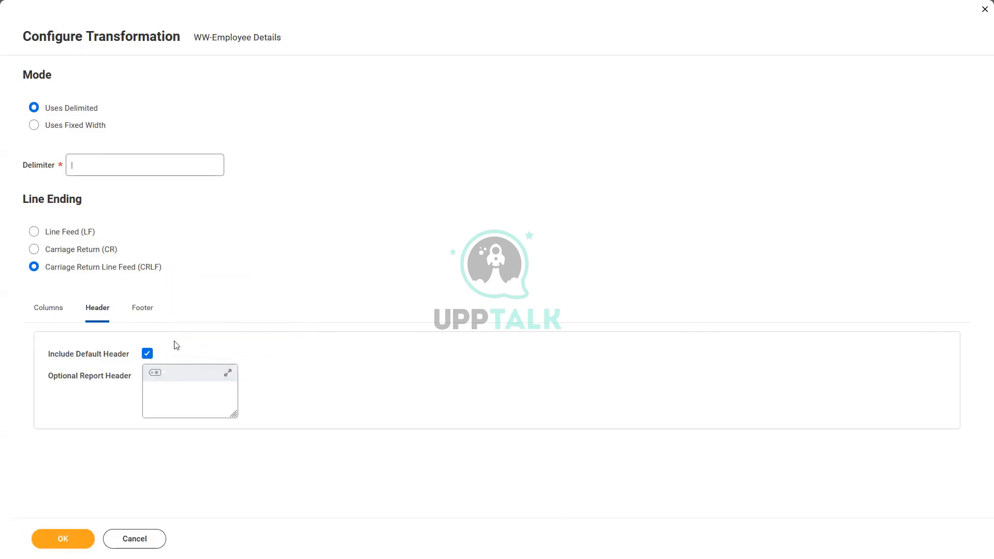
# Enter "Number of Rows|" as the optional report footer text
pyautogui.click(145, 309)
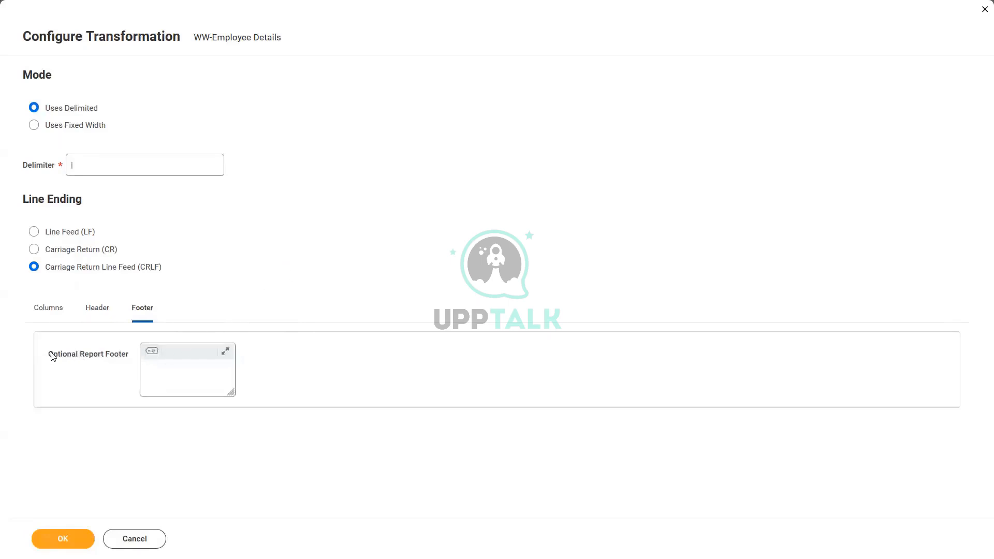
pyautogui.moveTo(54, 355); pyautogui.dragTo(122, 371)
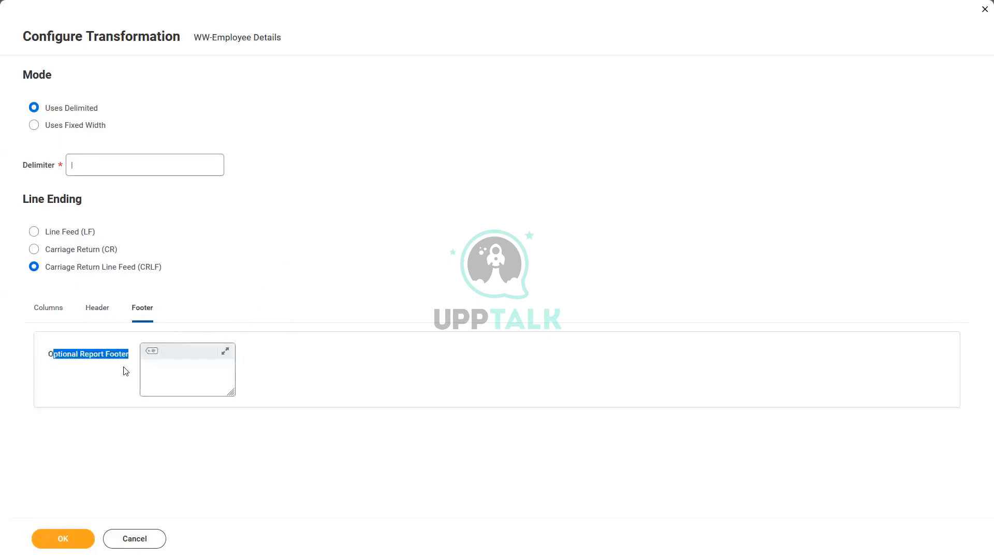
pyautogui.click(96, 357)
pyautogui.click(151, 370)
pyautogui.write('Row Count')
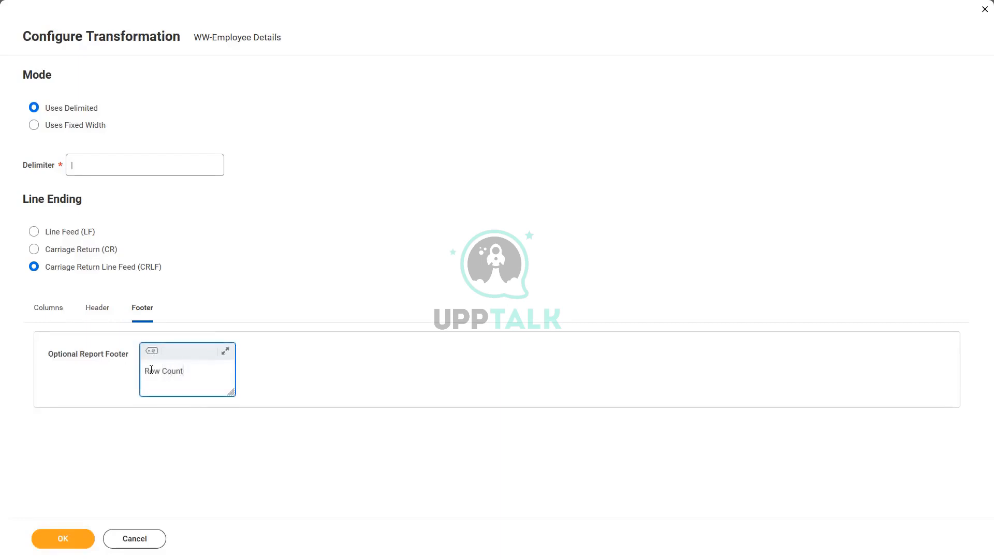
pyautogui.press('BackSpace')
pyautogui.press('BackSpace')
pyautogui.press('BackSpace')
pyautogui.press('BackSpace')
pyautogui.press('BackSpace')
pyautogui.press('BackSpace')
pyautogui.press('BackSpace')
pyautogui.press('BackSpace')
pyautogui.press('BackSpace')
pyautogui.write('Number of Rows|')
# Insert the Row Count tag after the footer text
pyautogui.click(151, 350)
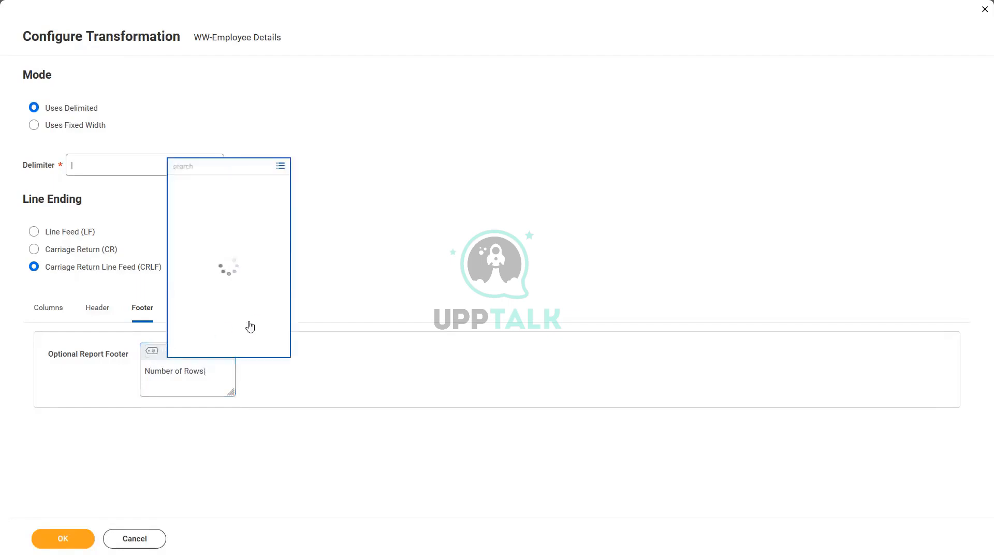
pyautogui.click(223, 346)
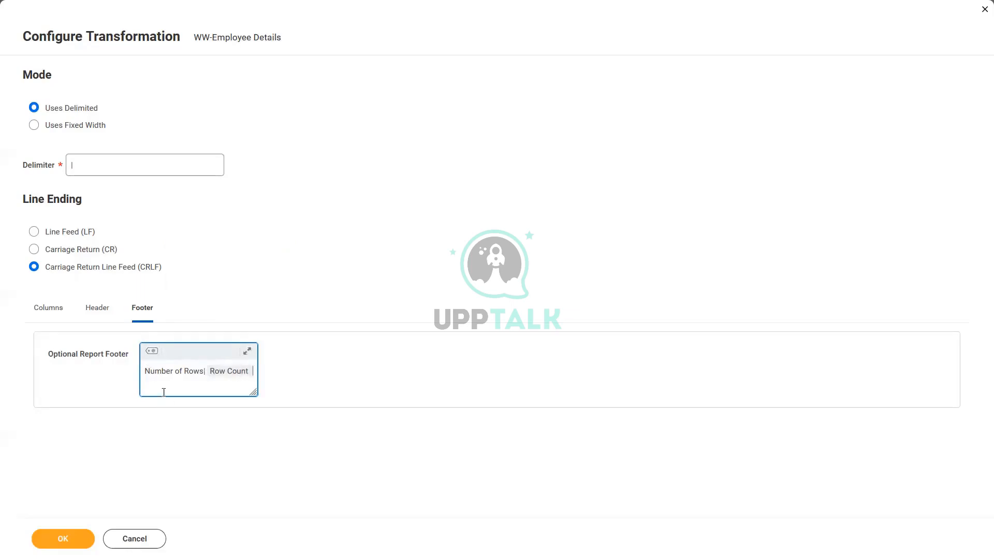
pyautogui.moveTo(203, 371); pyautogui.dragTo(135, 372)
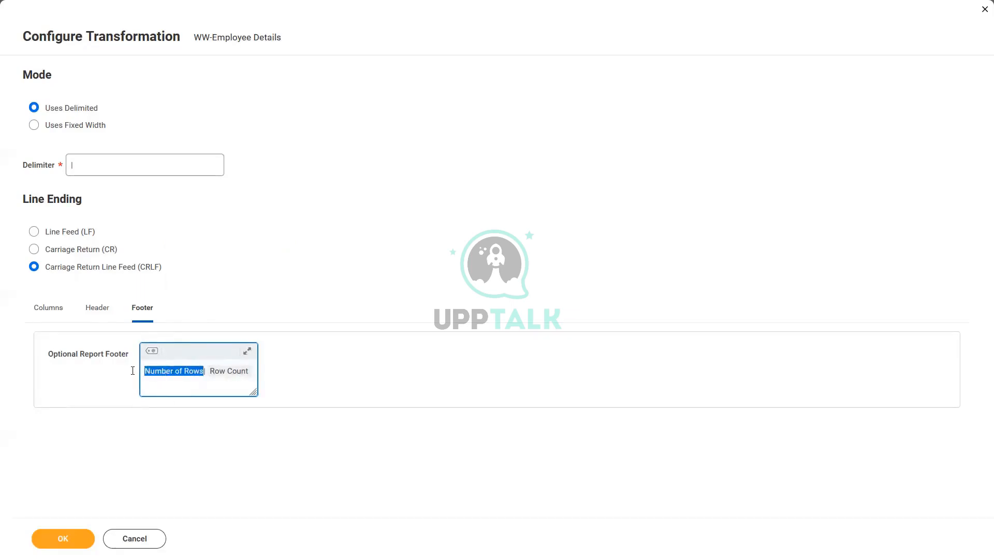
pyautogui.click(174, 371)
pyautogui.doubleClick(161, 371)
pyautogui.click(161, 371)
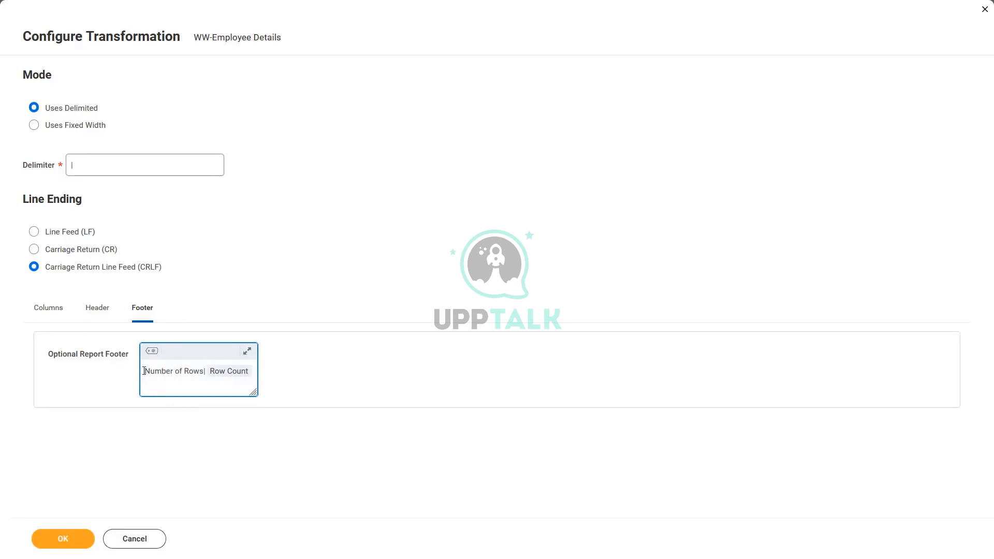
pyautogui.moveTo(145, 370); pyautogui.dragTo(205, 371)
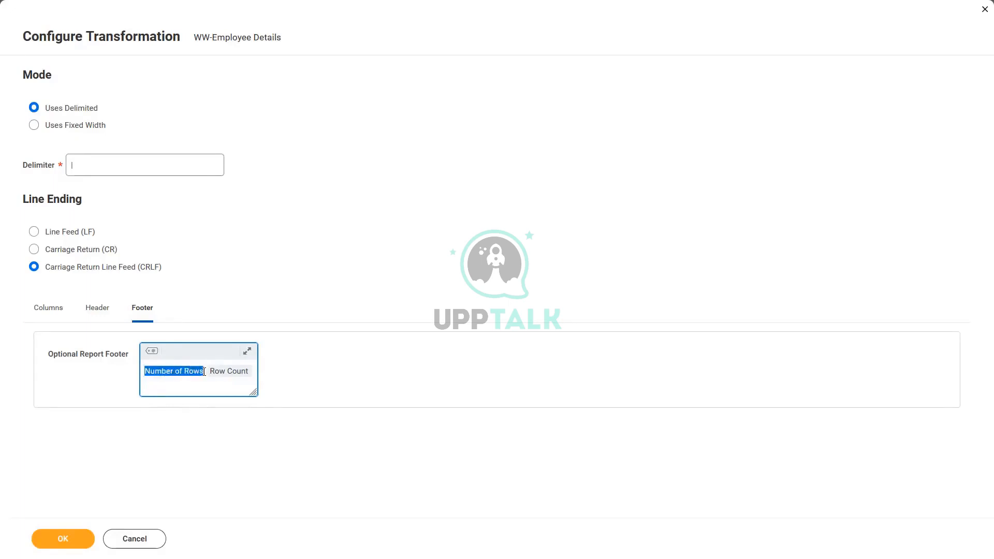
pyautogui.click(234, 375)
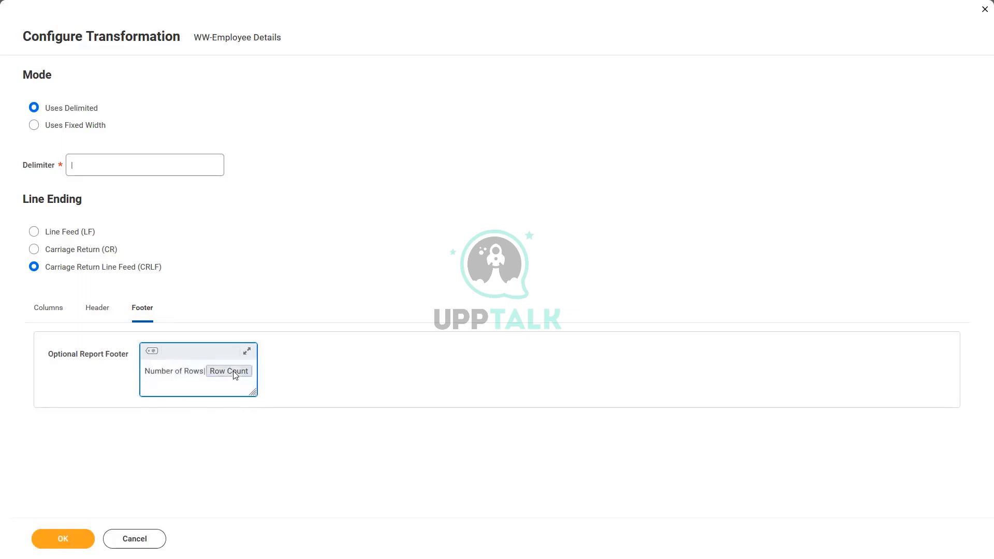
# Review the footer text and the available tag options
pyautogui.click(153, 351)
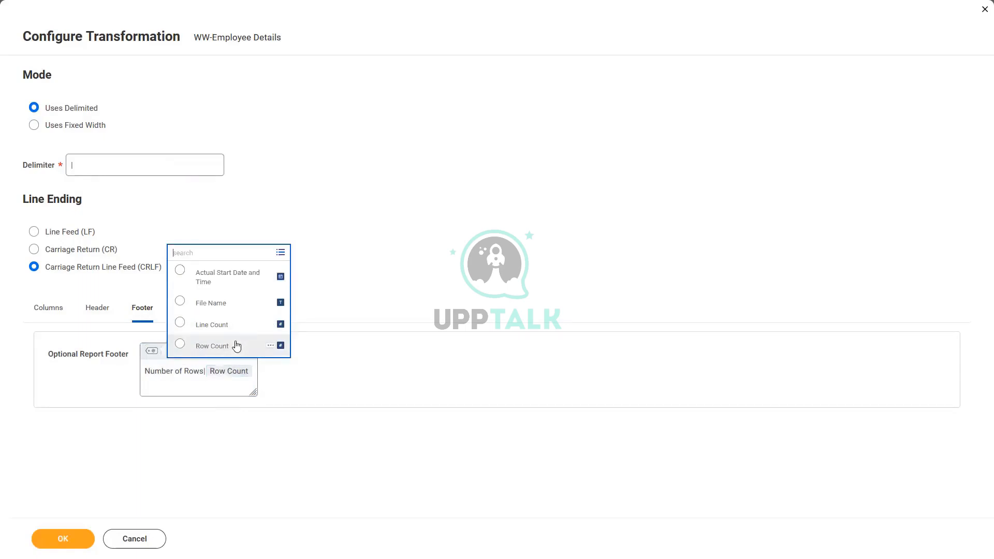
pyautogui.click(230, 383)
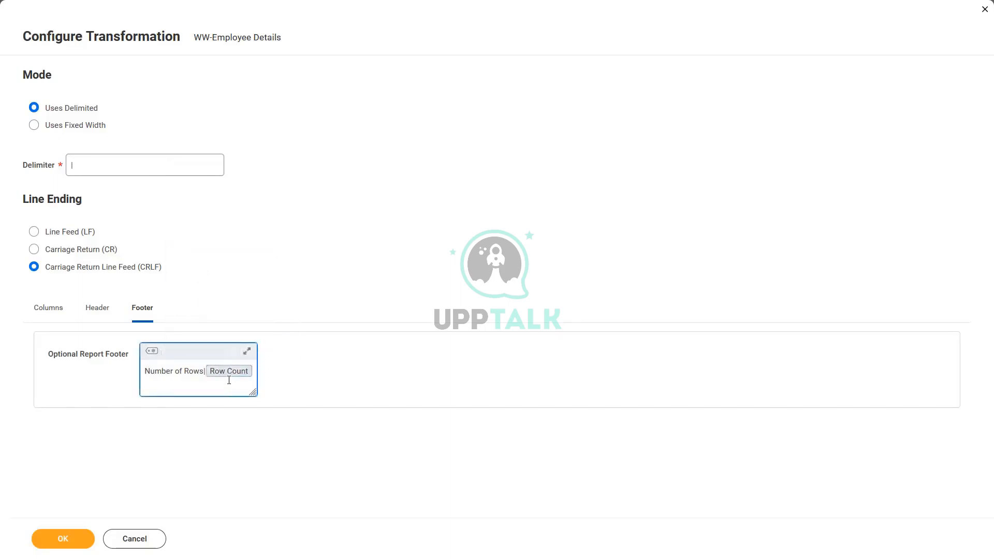
pyautogui.click(245, 282)
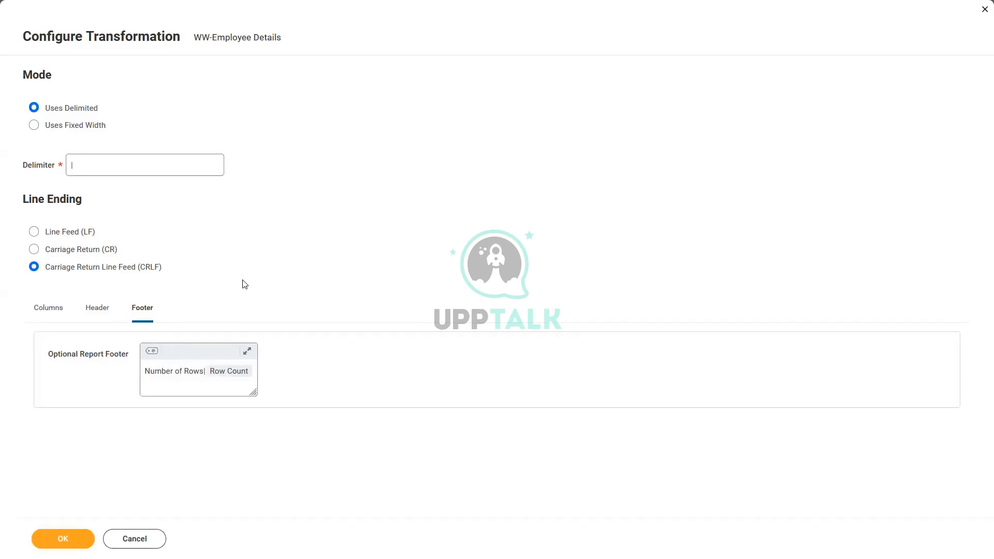
pyautogui.click(196, 366)
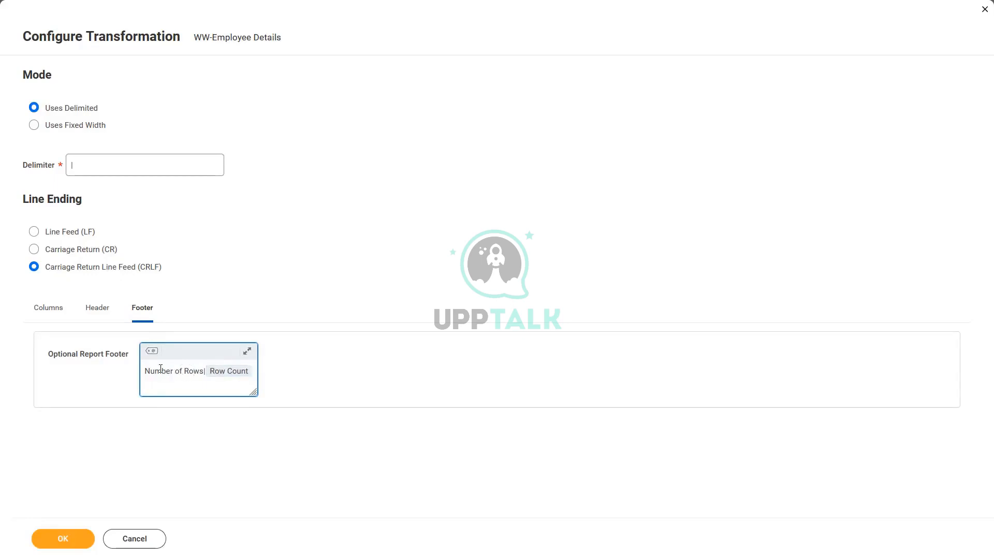
pyautogui.moveTo(145, 371); pyautogui.dragTo(205, 373)
pyautogui.click(178, 374)
pyautogui.moveTo(144, 374); pyautogui.dragTo(204, 373)
pyautogui.click(189, 374)
pyautogui.moveTo(144, 371); pyautogui.dragTo(206, 365)
pyautogui.click(181, 368)
pyautogui.click(236, 371)
pyautogui.click(176, 373)
pyautogui.click(284, 259)
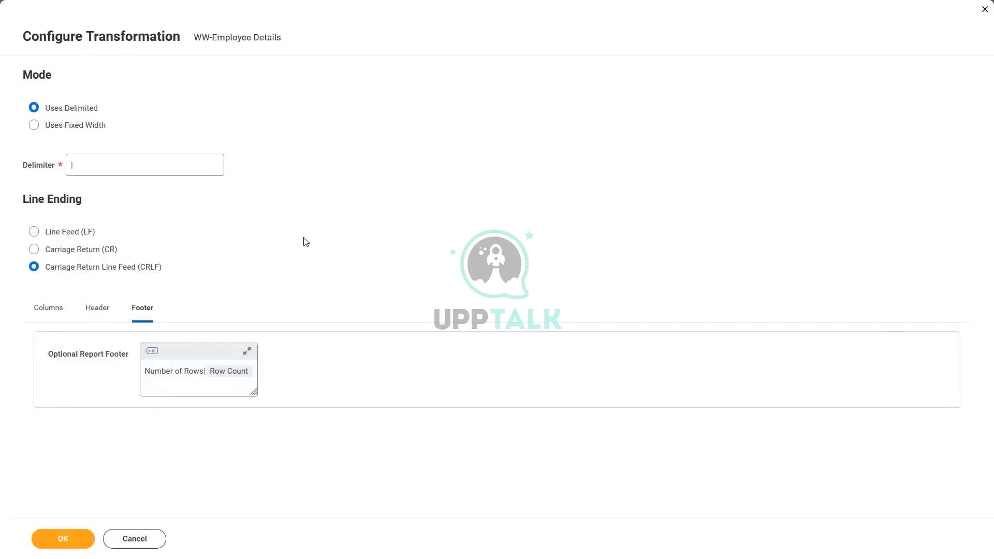
# Save the transformation configuration and review its saved header settings
pyautogui.click(49, 314)
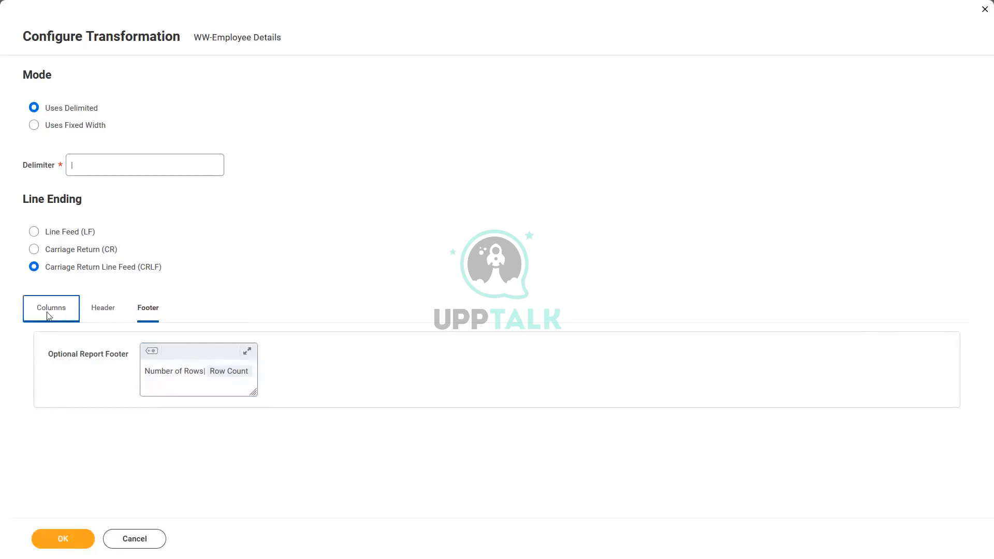
pyautogui.click(417, 216)
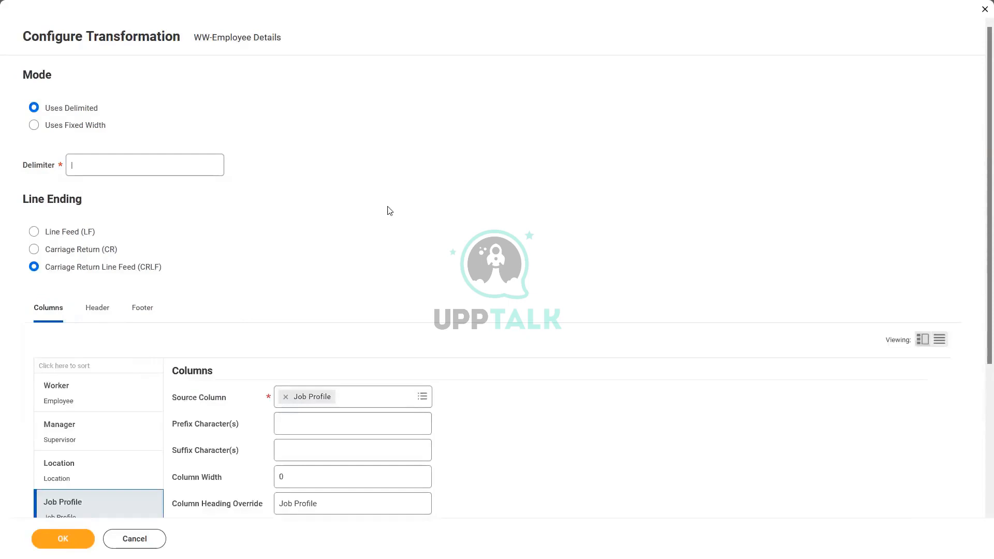
pyautogui.click(60, 537)
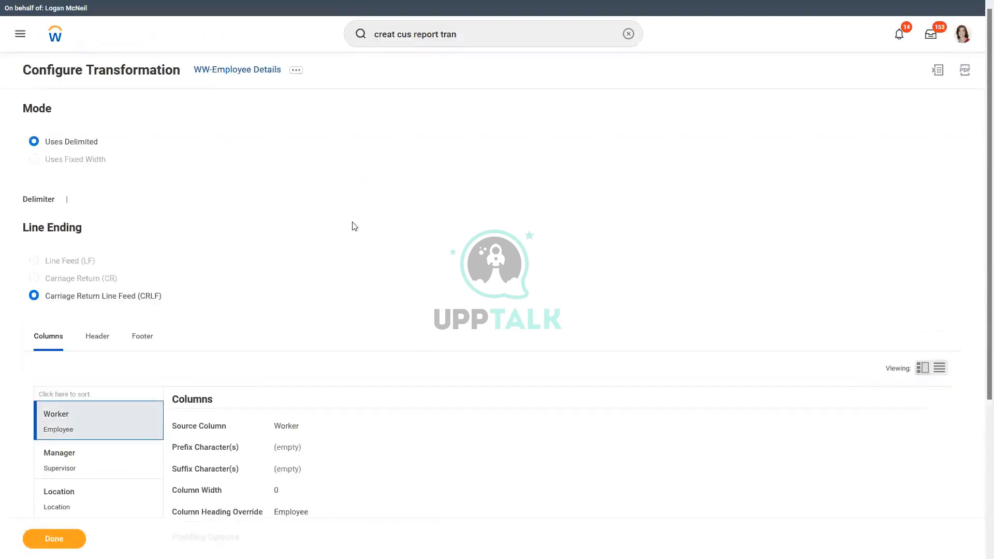
pyautogui.scroll(-3, 352, 227)
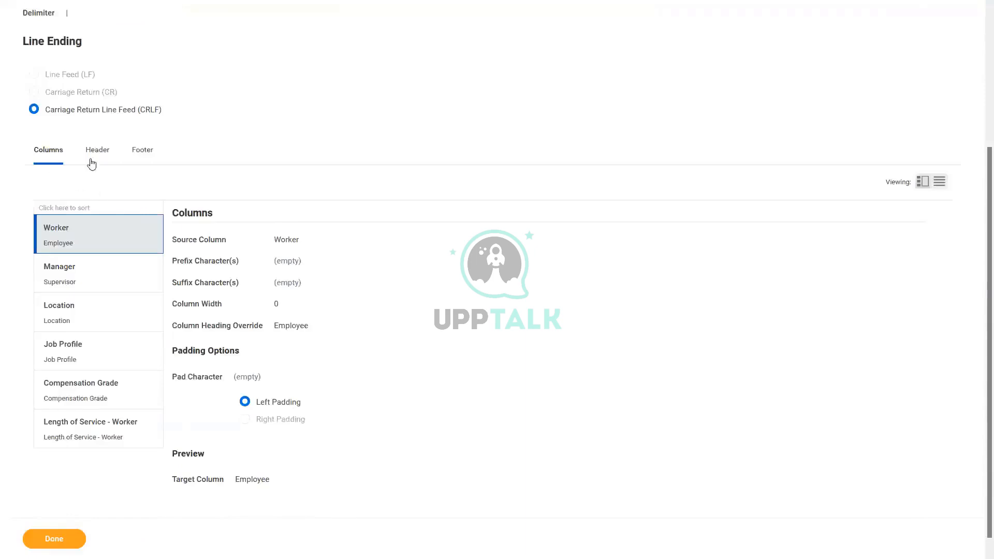
pyautogui.click(99, 150)
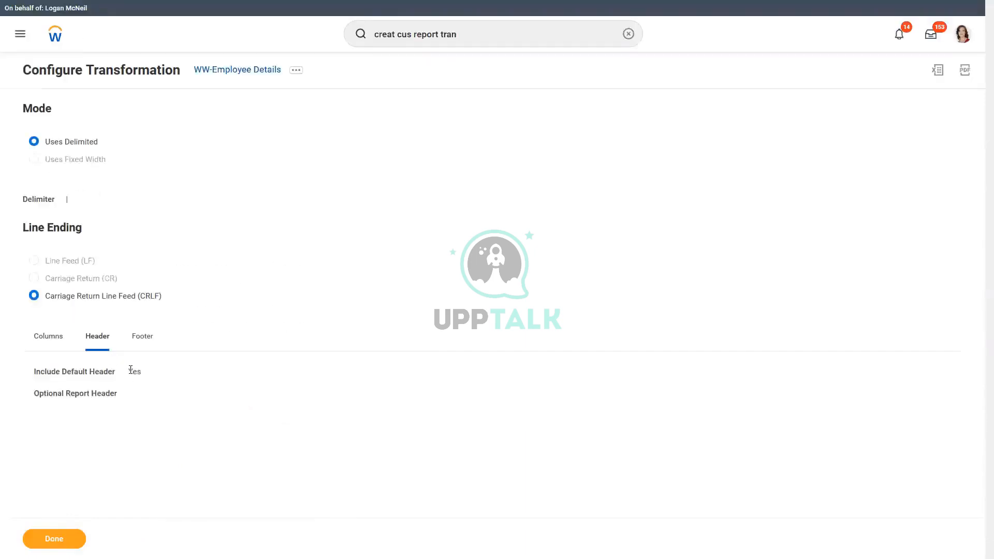
# Review the footer and column settings of the transformation, then close the configuration
pyautogui.click(146, 334)
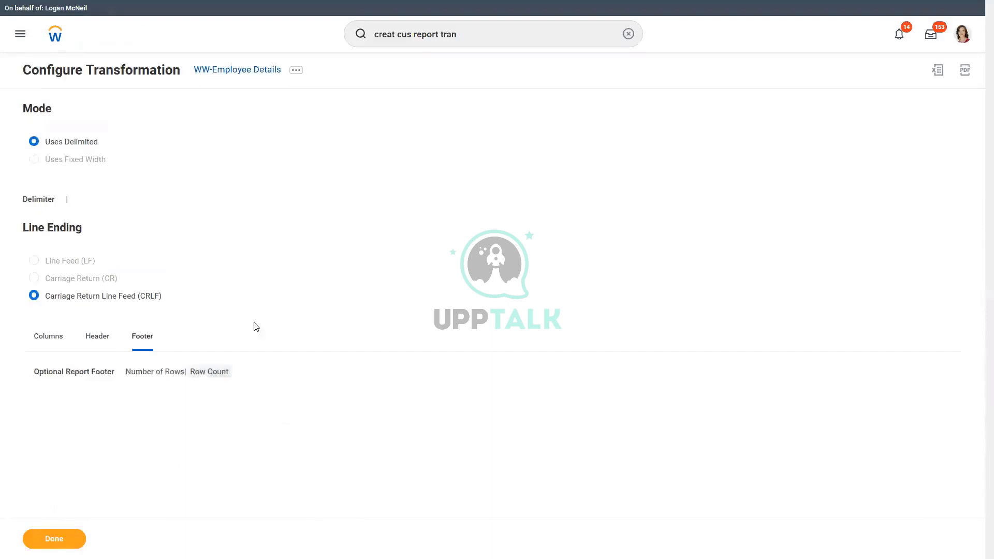
pyautogui.moveTo(126, 371); pyautogui.dragTo(185, 372)
pyautogui.click(49, 337)
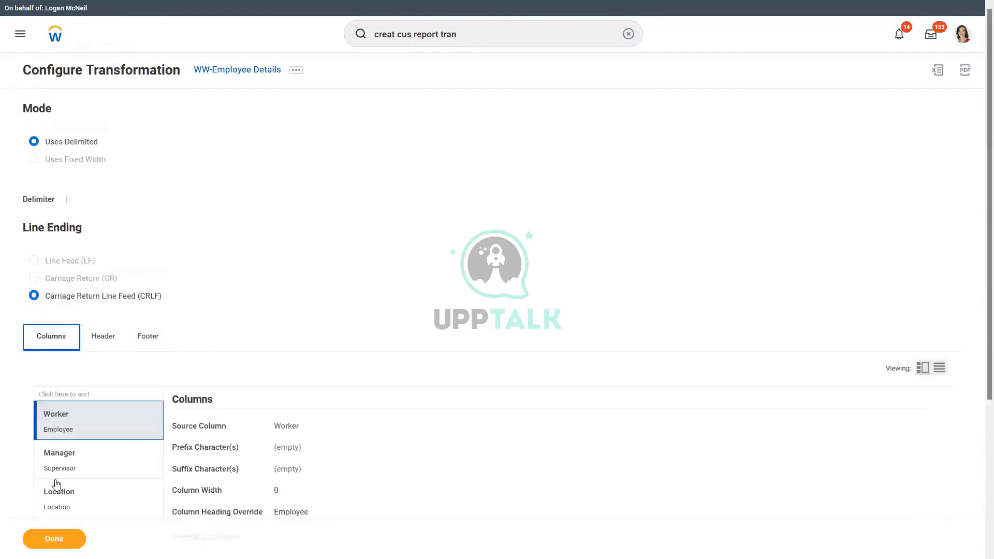
pyautogui.click(55, 538)
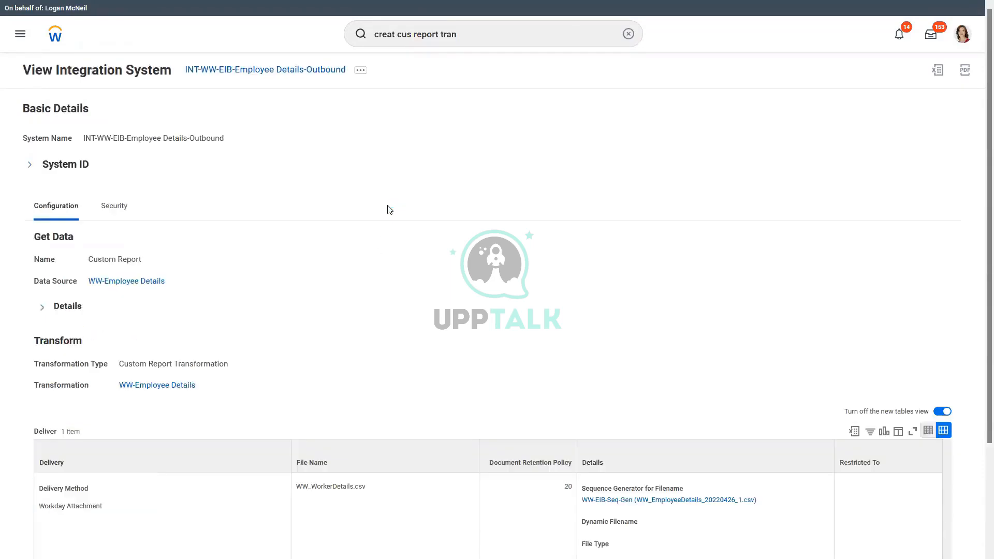
# Launch the INT-WW-EIB-Employee Details-Outbound integration with a Run Now frequency
pyautogui.scroll(-3, 336, 202)
pyautogui.scroll(3, 336, 202)
pyautogui.scroll(-2, 340, 240)
pyautogui.scroll(2, 308, 200)
pyautogui.click(360, 69)
pyautogui.moveTo(393, 140)
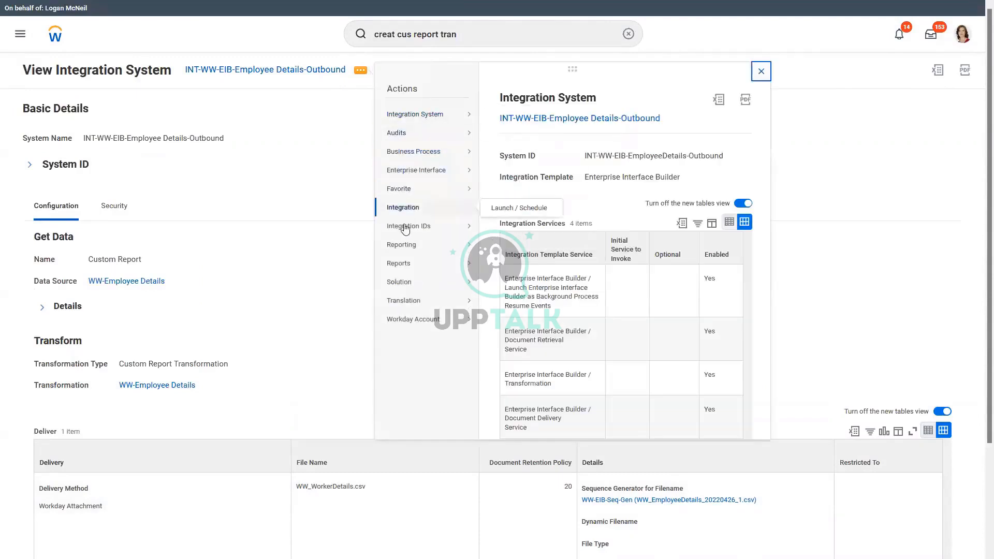
pyautogui.moveTo(436, 208)
pyautogui.click(529, 210)
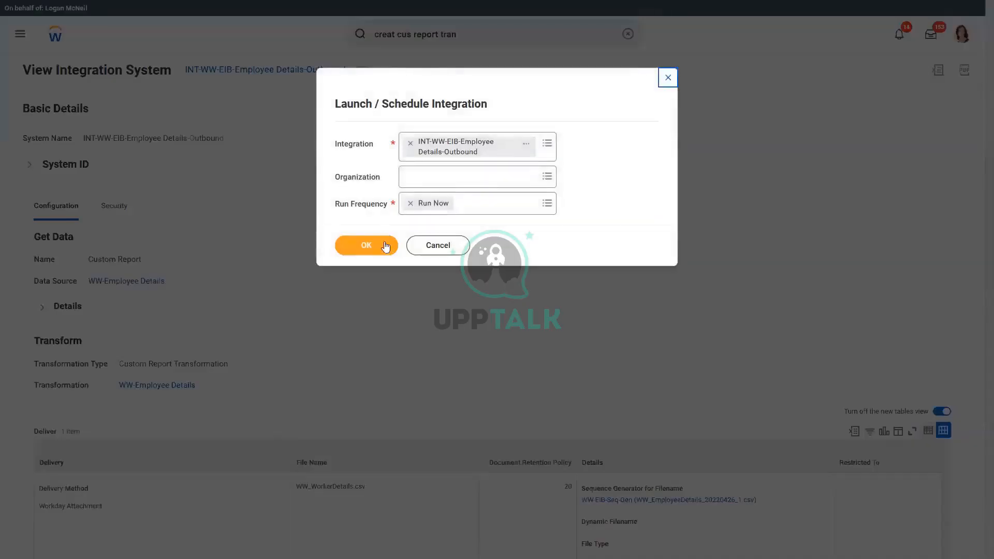
pyautogui.click(409, 243)
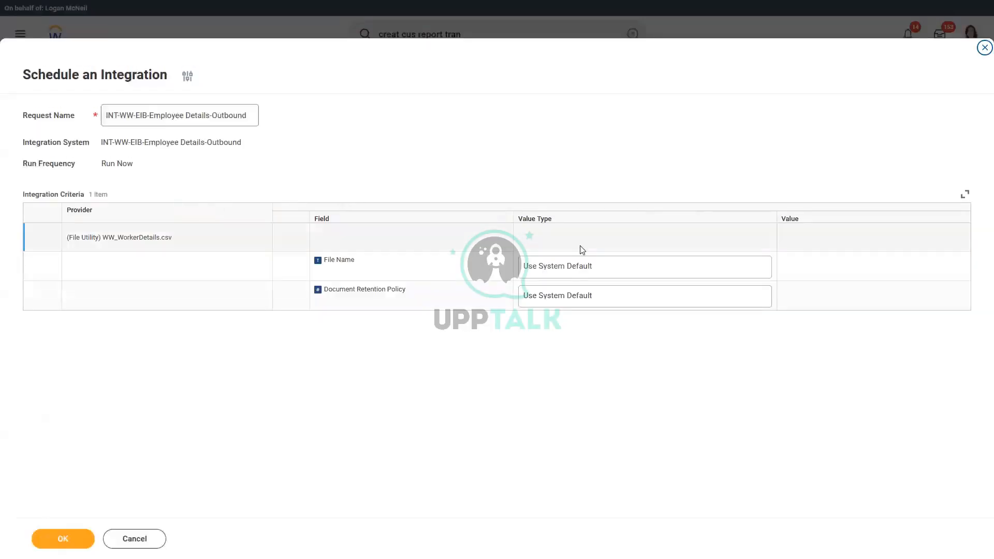
# Set the File Name to Determine Value at Runtime using Next Sequence for Integration File Utility, and submit the integration
pyautogui.click(616, 271)
pyautogui.click(616, 271)
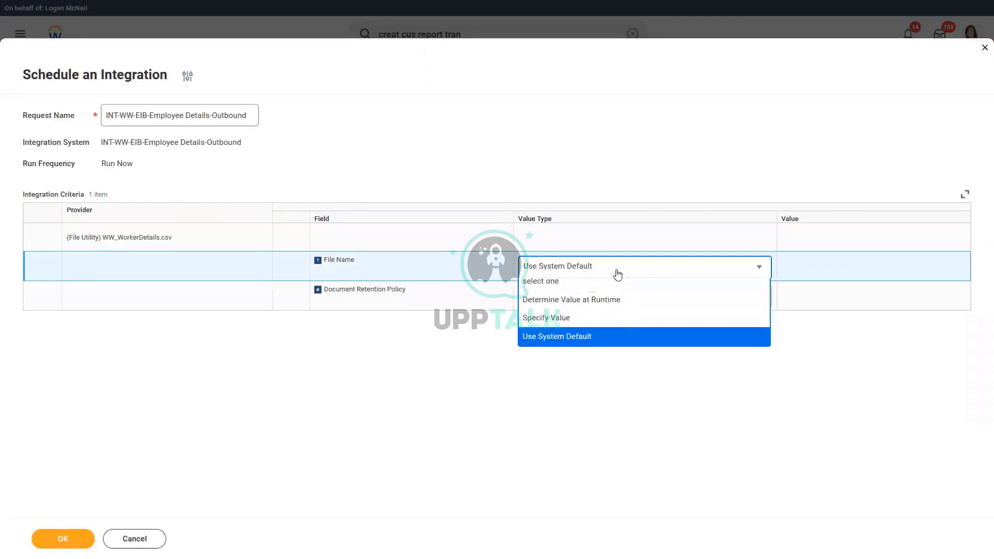
pyautogui.click(601, 305)
pyautogui.click(823, 267)
pyautogui.write('next')
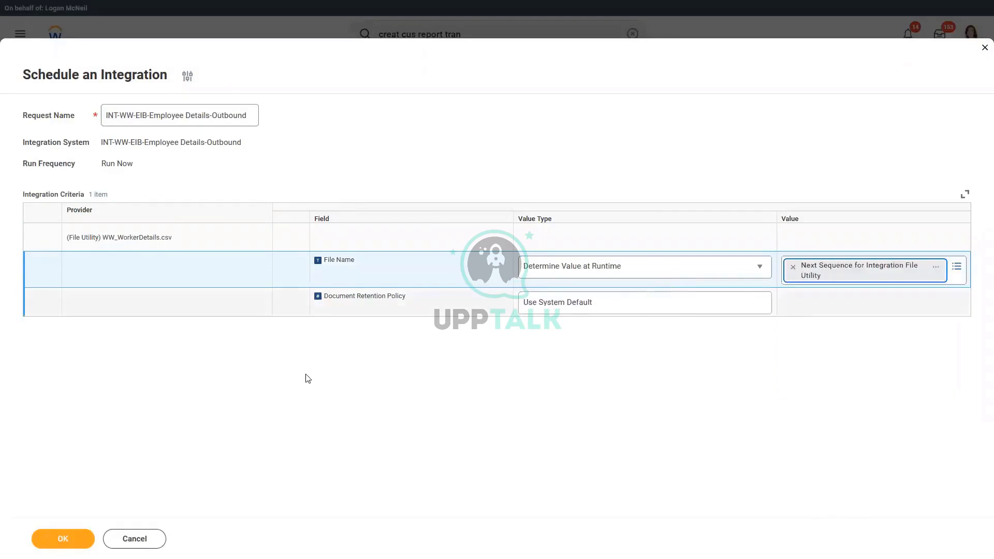
pyautogui.click(61, 539)
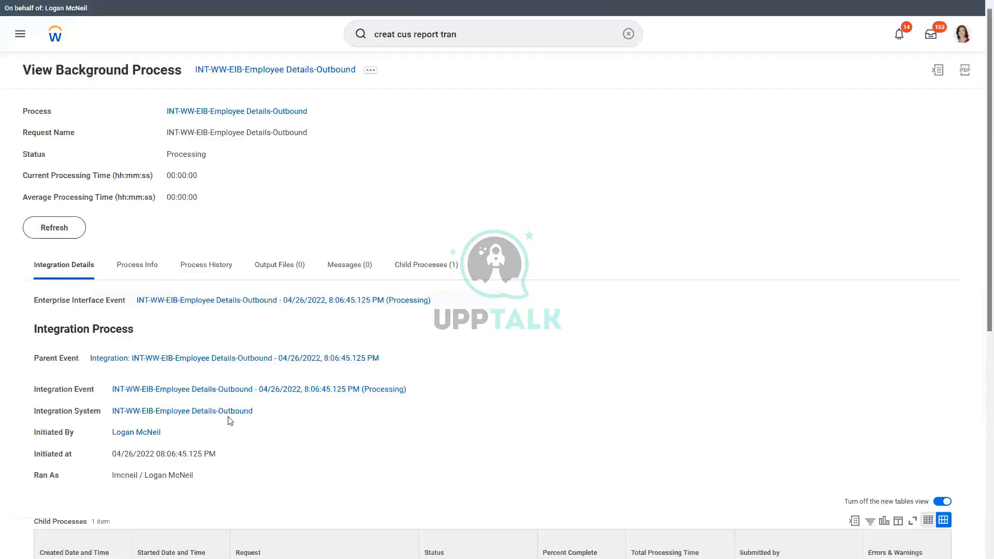
# Refresh the background process until it completes, then open the generated output CSV file
pyautogui.click(83, 227)
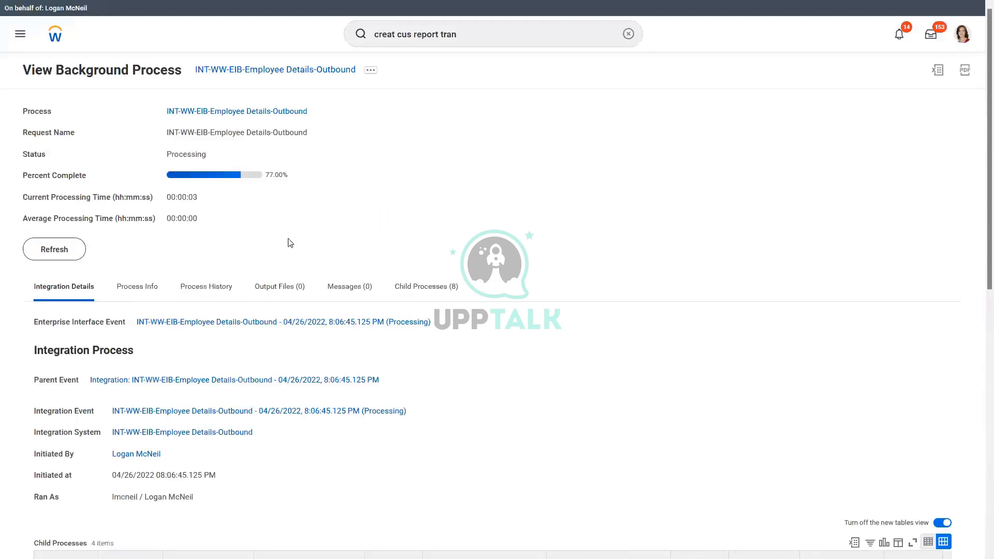
pyautogui.click(58, 254)
pyautogui.click(82, 248)
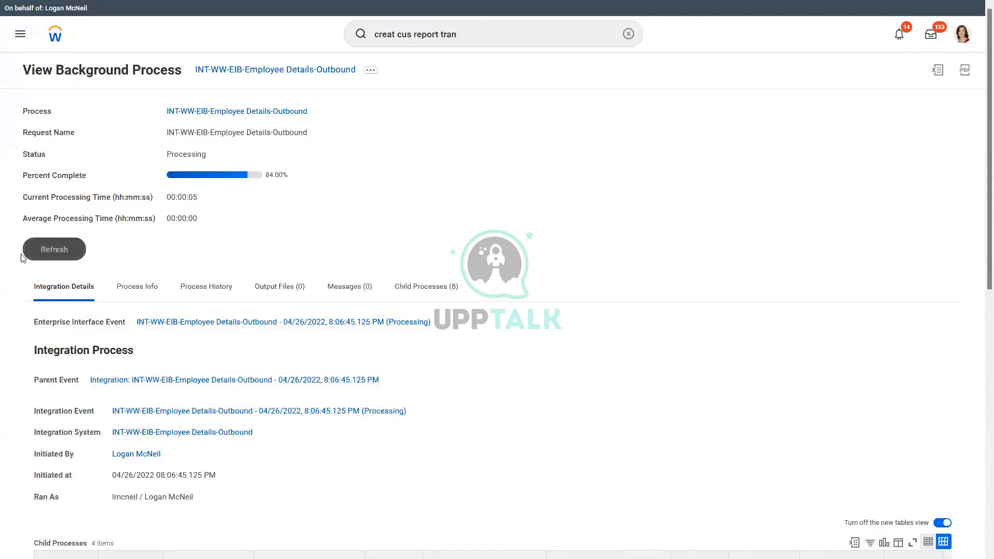
pyautogui.click(57, 255)
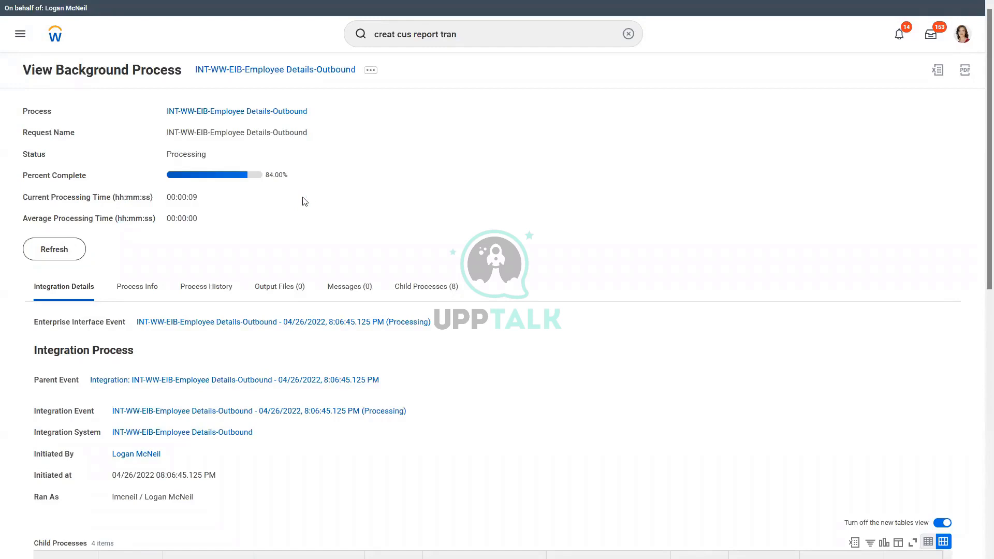
pyautogui.click(67, 251)
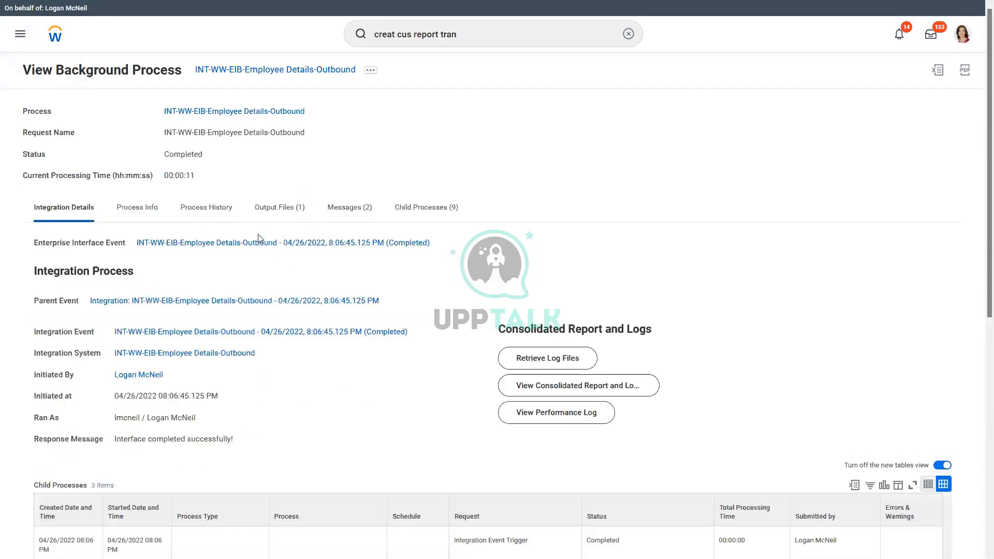
pyautogui.click(288, 213)
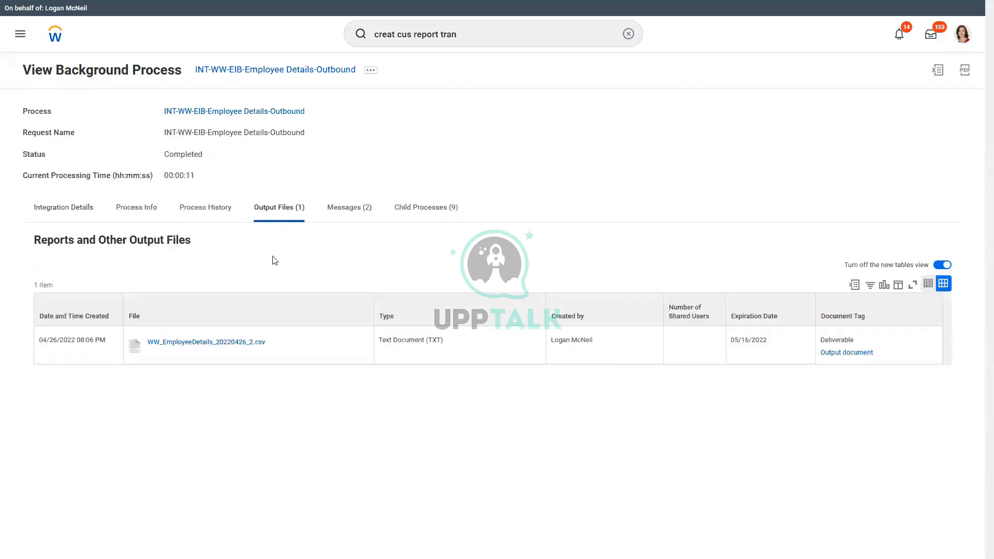
pyautogui.click(216, 342)
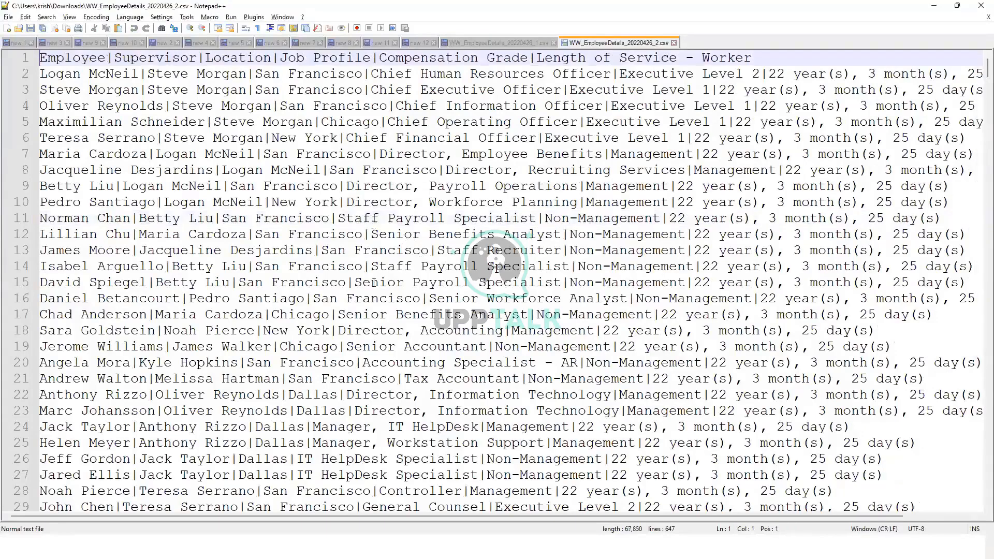
# Examine the pipe-delimited data rows in the output file
pyautogui.click(389, 313)
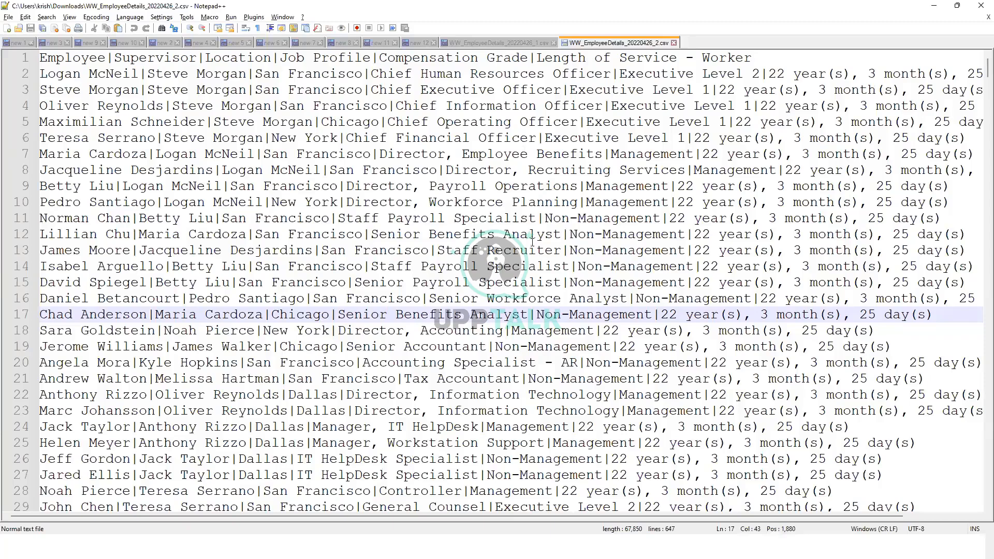
pyautogui.click(539, 217)
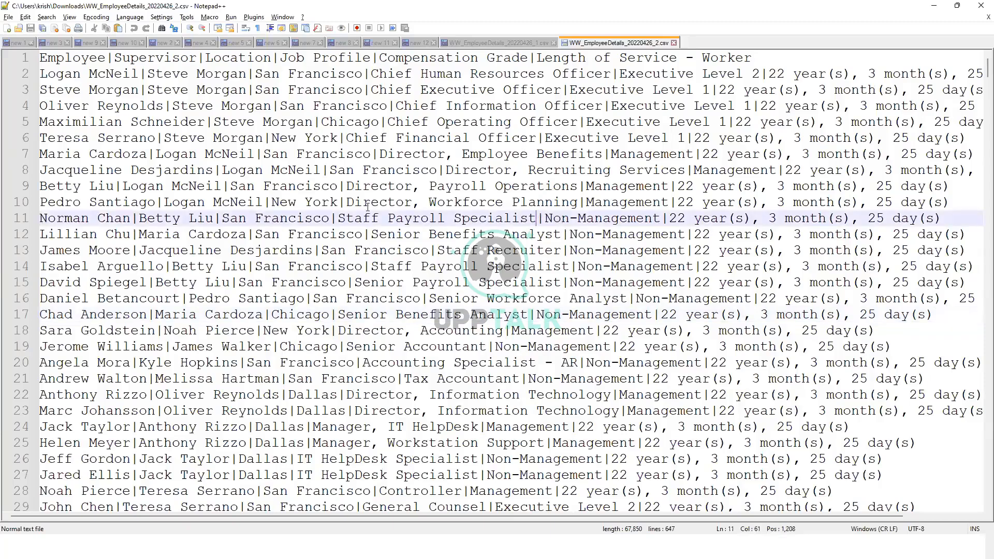
pyautogui.moveTo(265, 202); pyautogui.dragTo(271, 202)
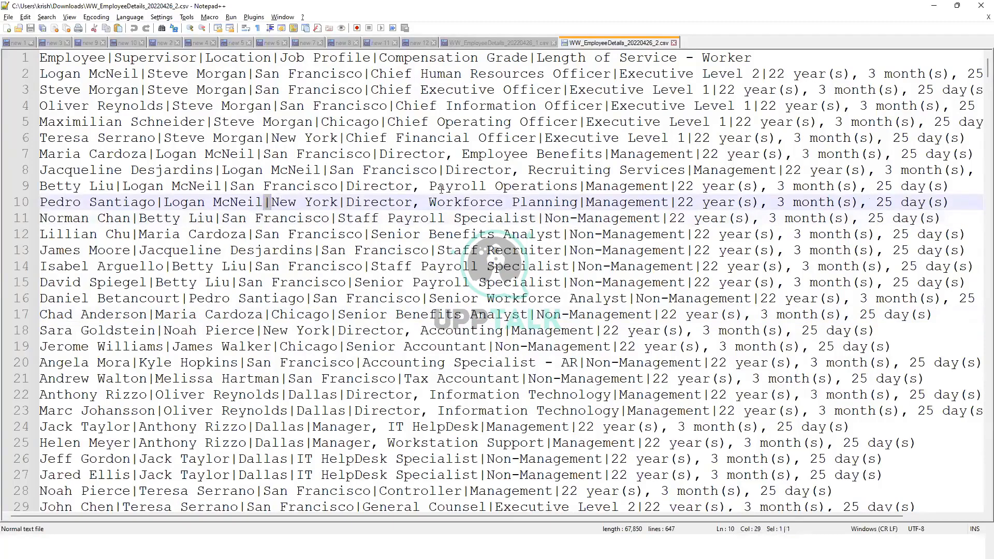
pyautogui.click(436, 202)
pyautogui.click(470, 206)
pyautogui.moveTo(349, 203); pyautogui.dragTo(577, 201)
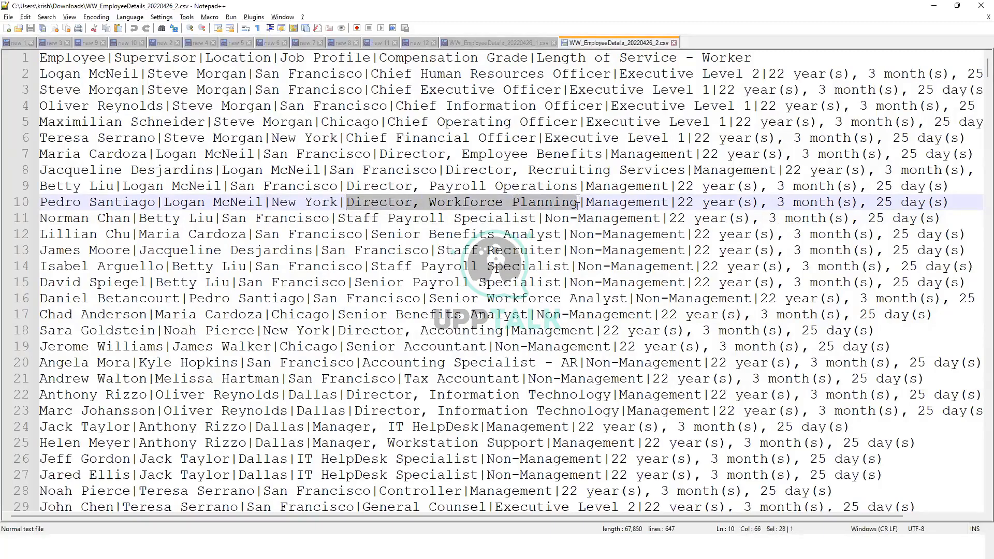
pyautogui.moveTo(412, 203); pyautogui.dragTo(419, 209)
pyautogui.click(410, 203)
pyautogui.moveTo(339, 203); pyautogui.dragTo(345, 206)
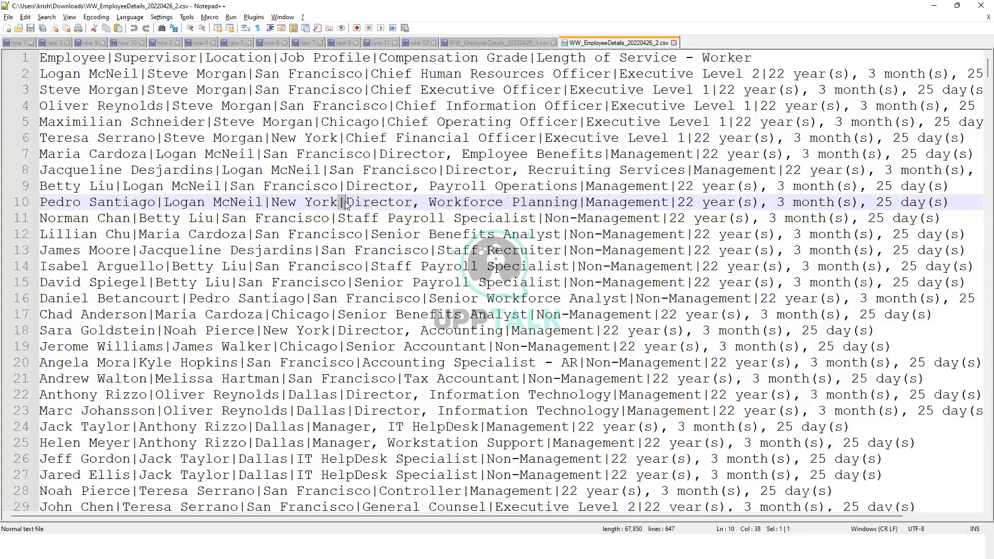
pyautogui.moveTo(578, 204); pyautogui.dragTo(585, 209)
pyautogui.click(505, 203)
# Compare the column headers of the new pipe-delimited file with those of the earlier comma-delimited file
pyautogui.doubleClick(61, 57)
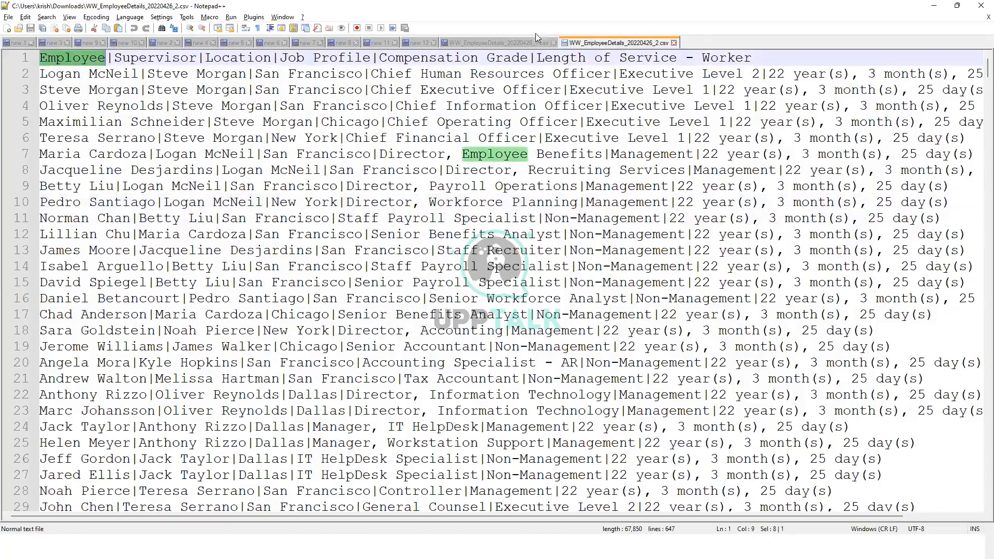
pyautogui.click(512, 42)
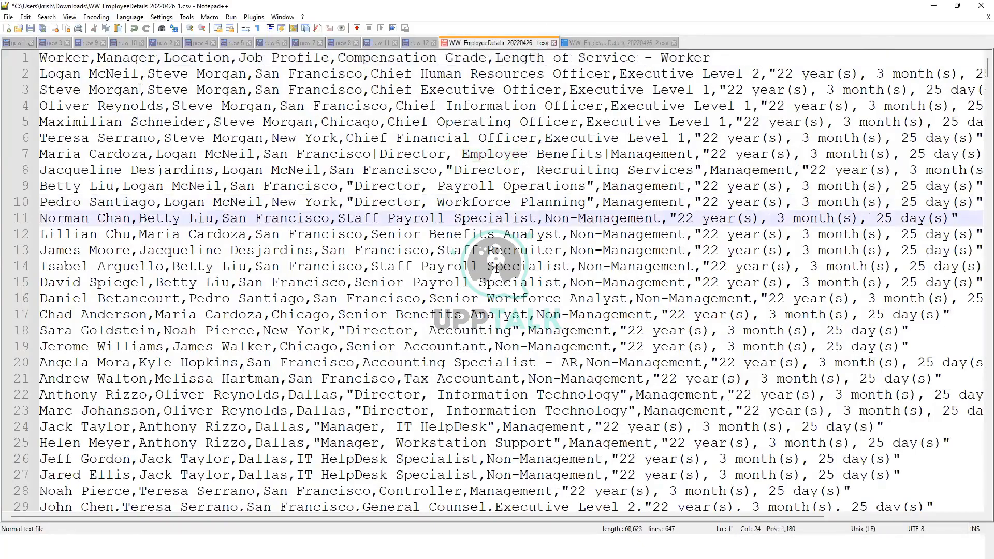
pyautogui.doubleClick(62, 61)
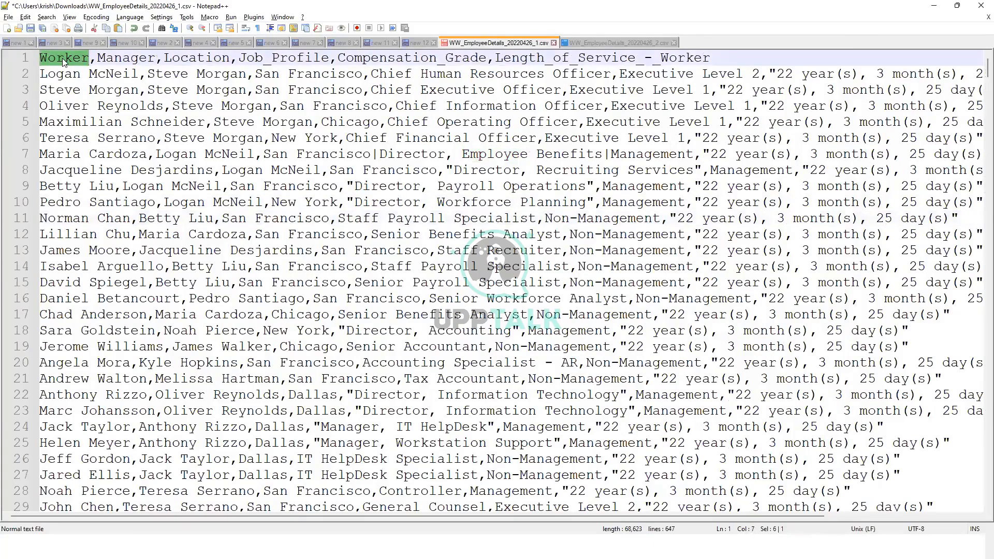
pyautogui.click(617, 41)
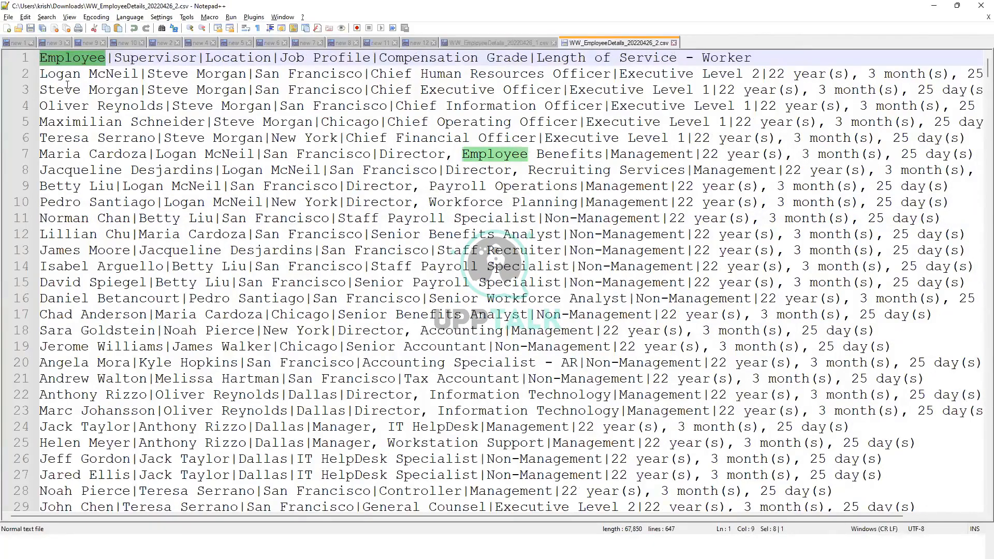
pyautogui.doubleClick(69, 57)
pyautogui.click(504, 43)
pyautogui.doubleClick(117, 58)
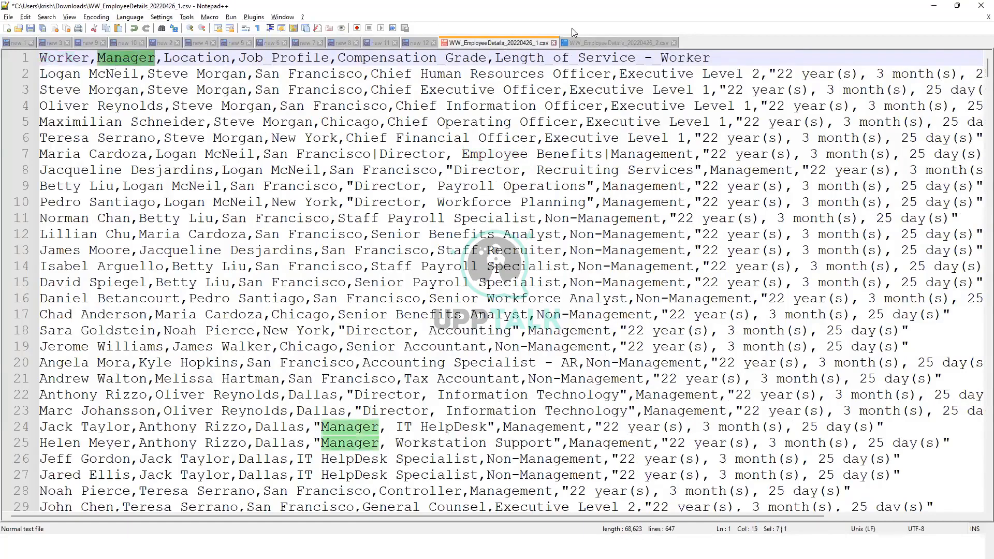
pyautogui.click(616, 41)
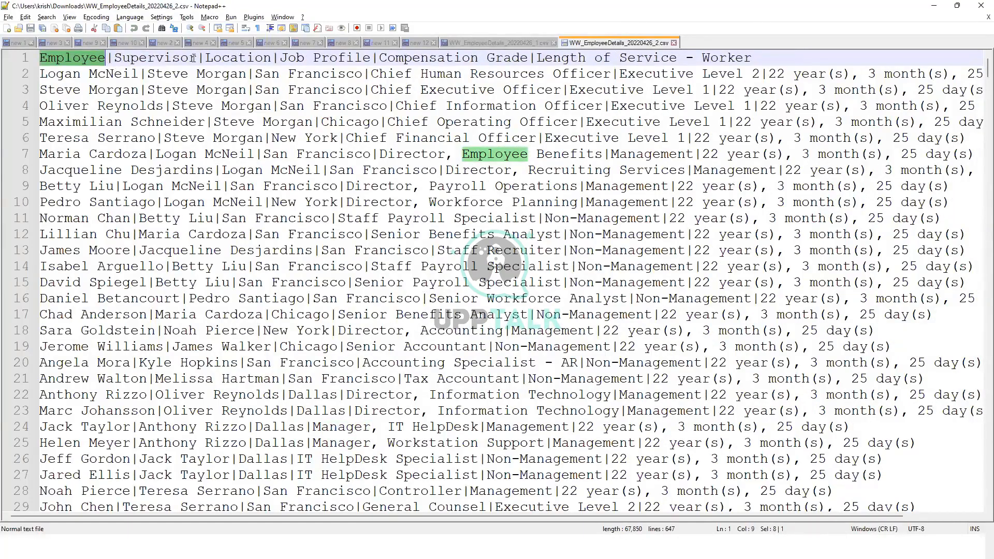
pyautogui.doubleClick(151, 58)
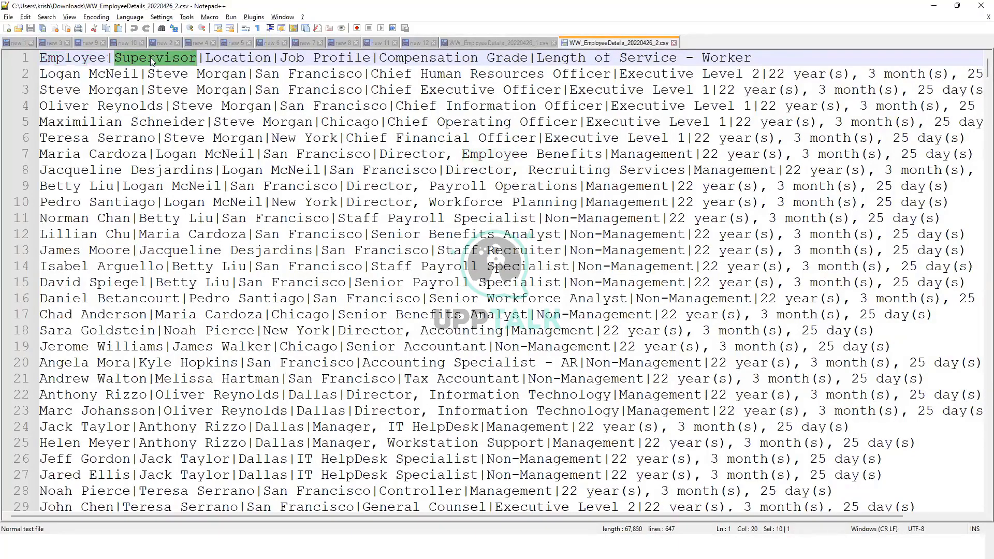
pyautogui.click(521, 44)
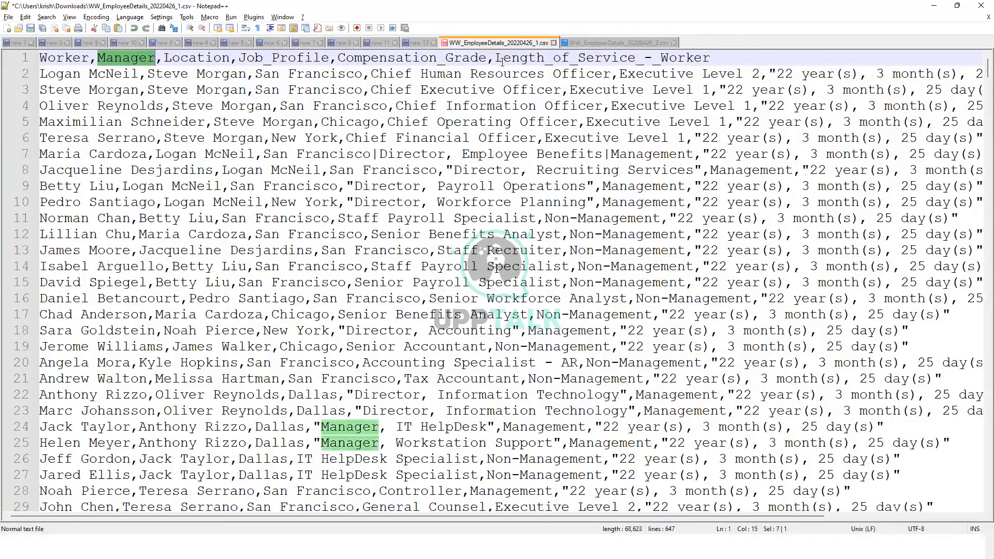
pyautogui.moveTo(495, 57); pyautogui.dragTo(710, 61)
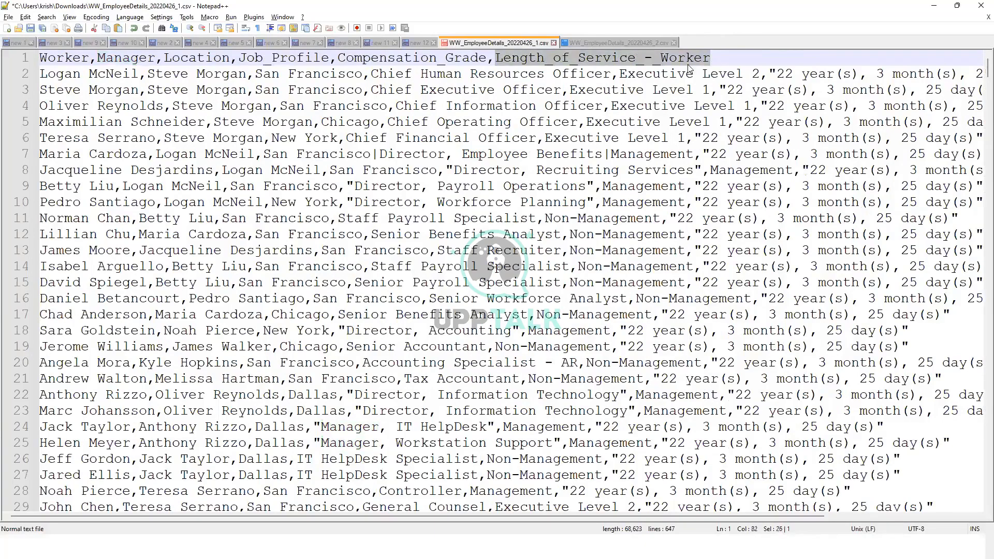
pyautogui.click(652, 61)
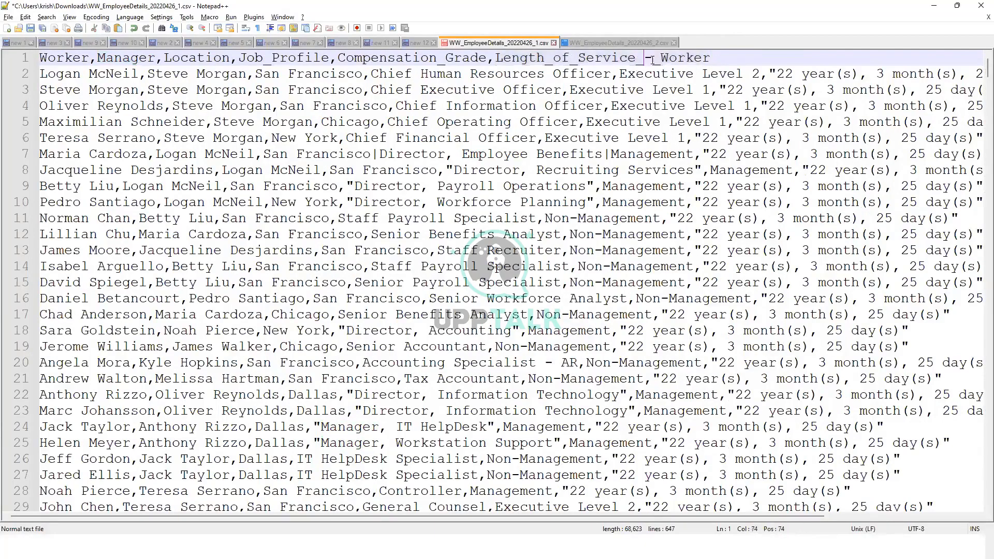
pyautogui.click(592, 45)
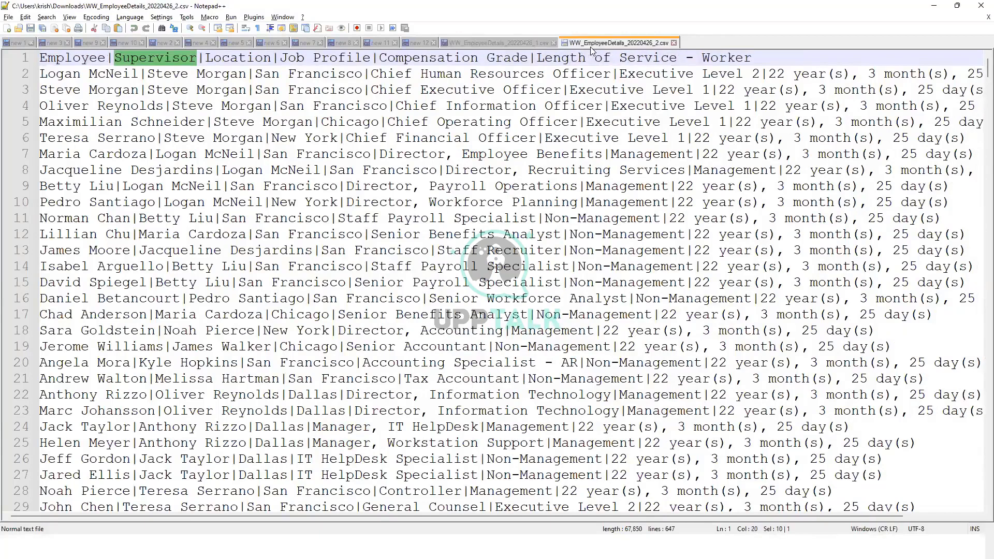
pyautogui.click(694, 58)
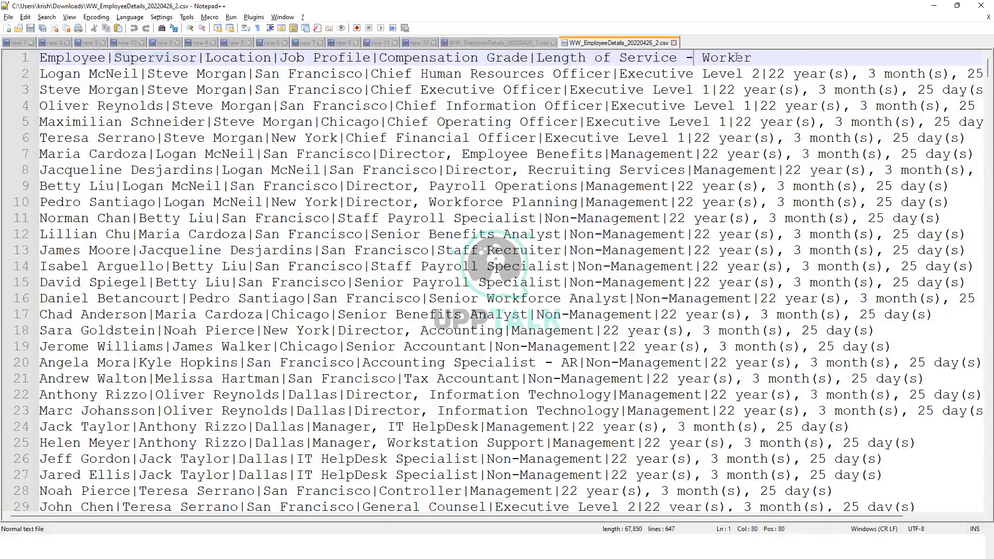
pyautogui.moveTo(753, 59); pyautogui.dragTo(537, 61)
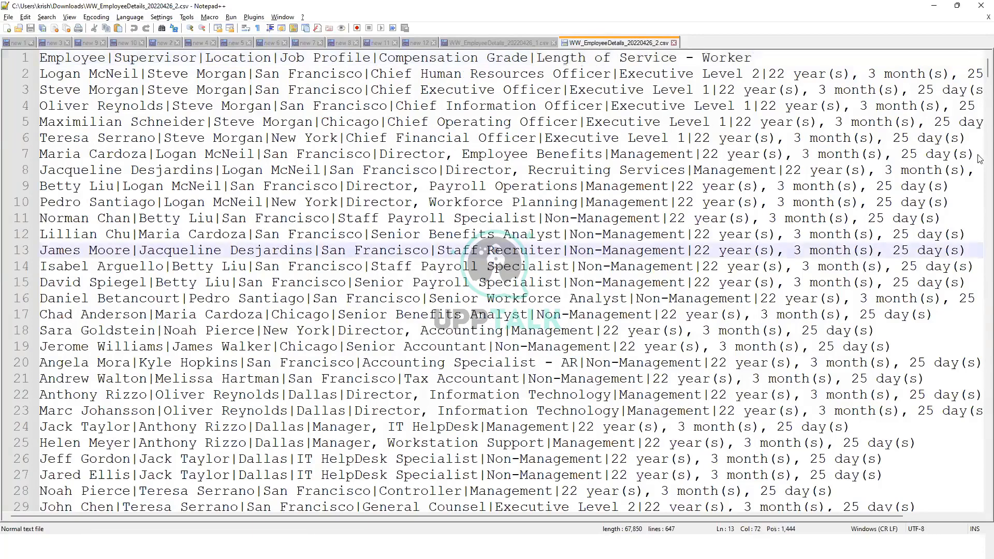
# Inspect the footer row-count line at the end of the output file
pyautogui.scroll(-5, 980, 82)
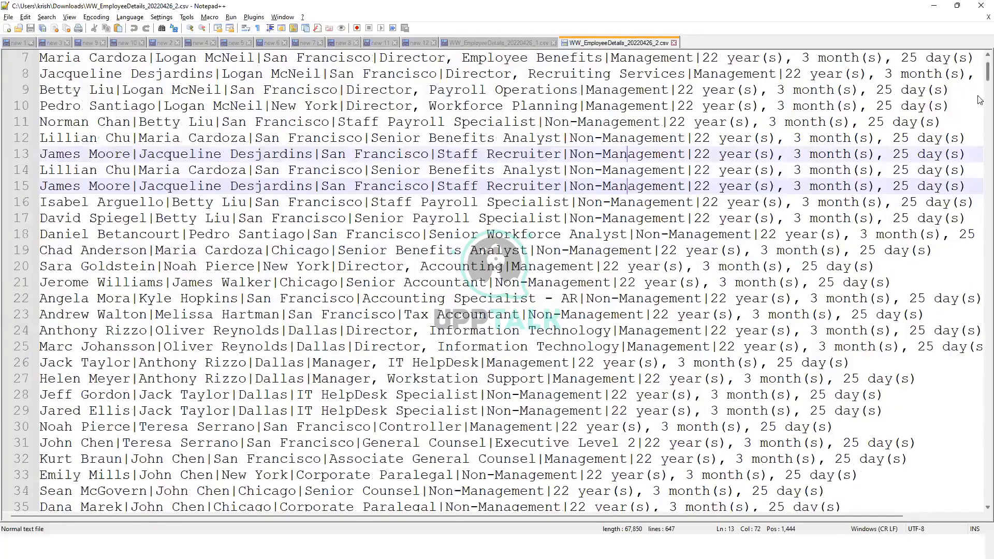
pyautogui.scroll(-20, 979, 215)
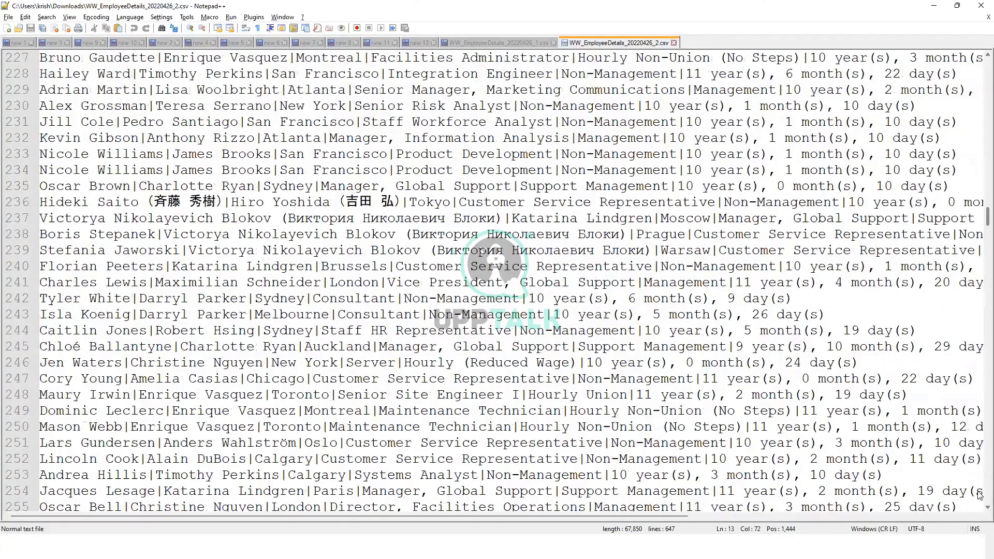
pyautogui.scroll(-20, 980, 496)
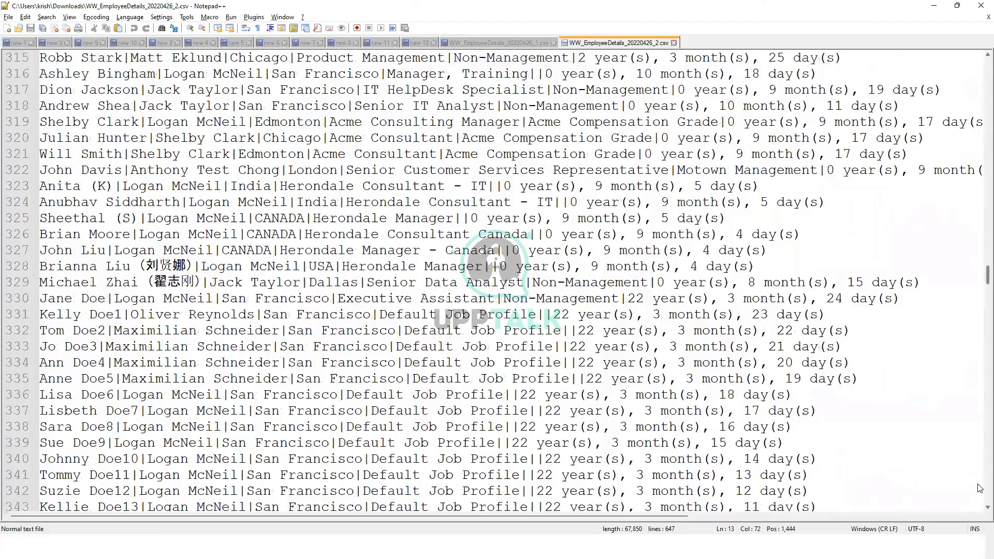
pyautogui.scroll(4, 152, 320)
pyautogui.scroll(1, 153, 320)
pyautogui.moveTo(164, 315); pyautogui.dragTo(189, 315)
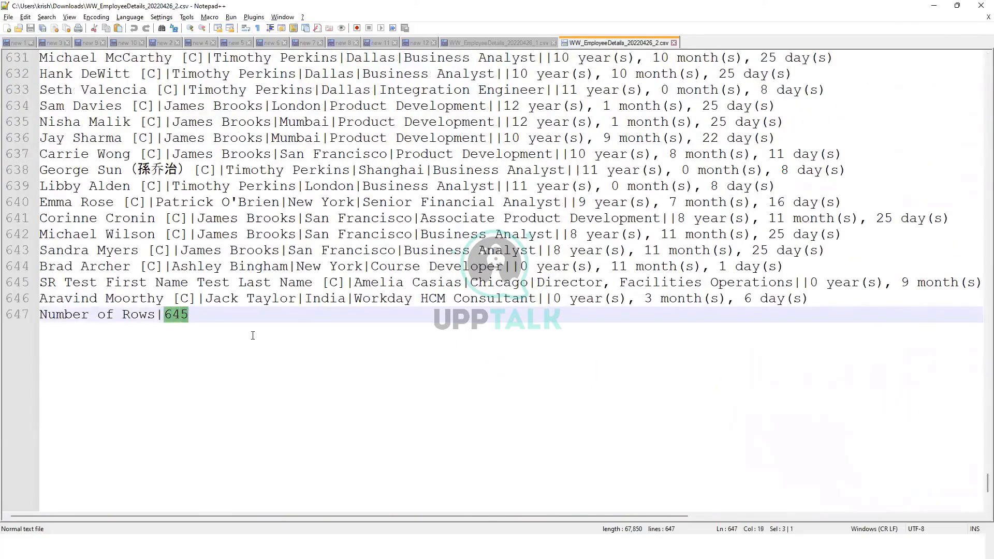